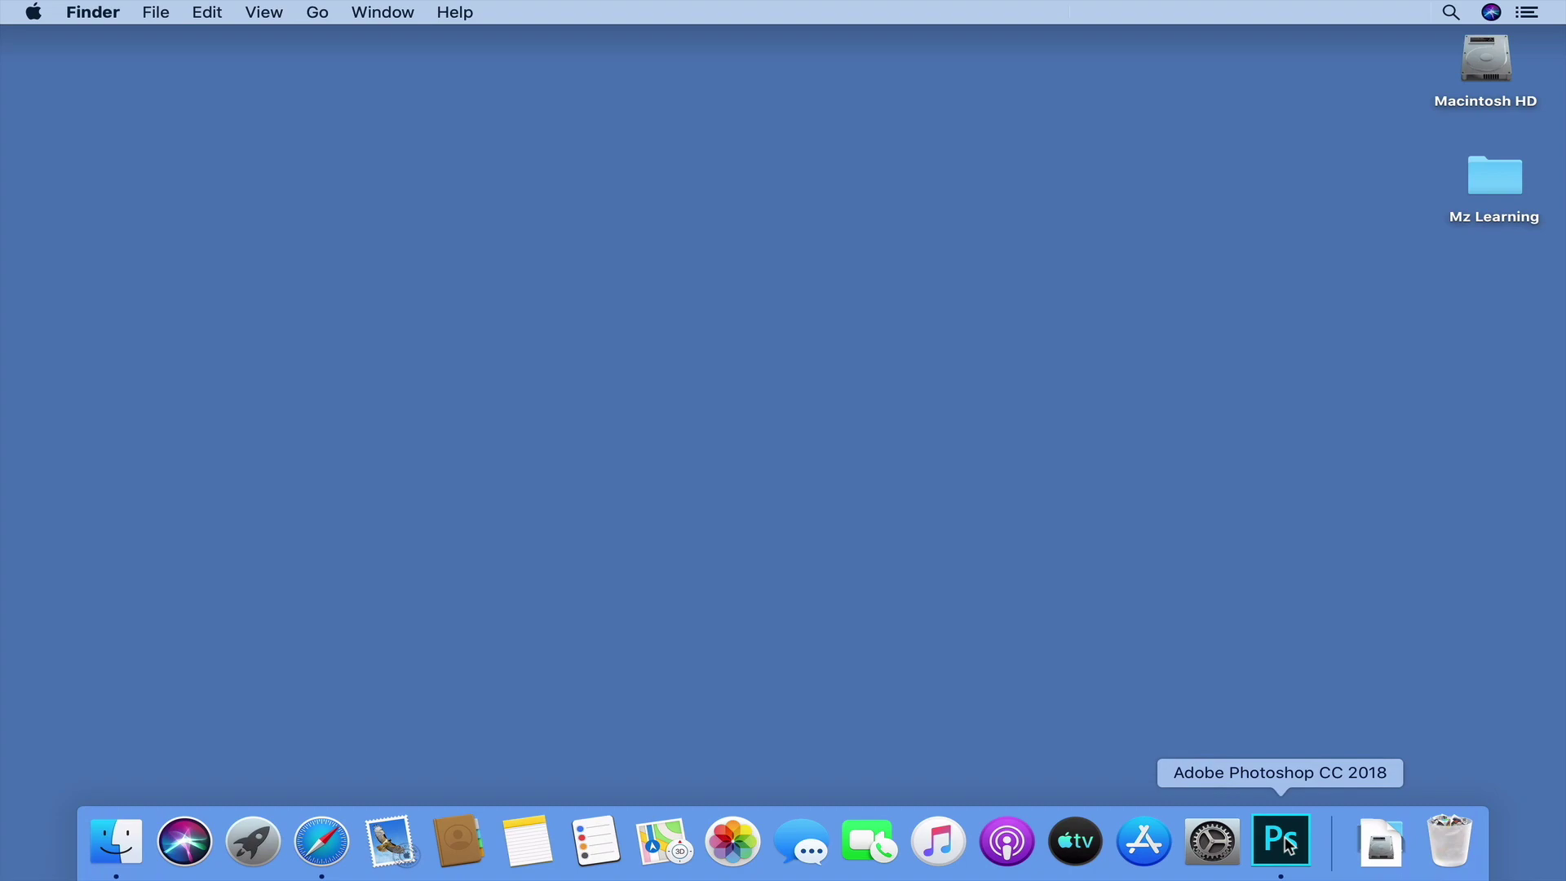
# Switch to Photoshop and save the open Catalina artwork to the Desktop as a JPEG at quality 12, progressive, and minimise the window.
pyautogui.click(1283, 841)
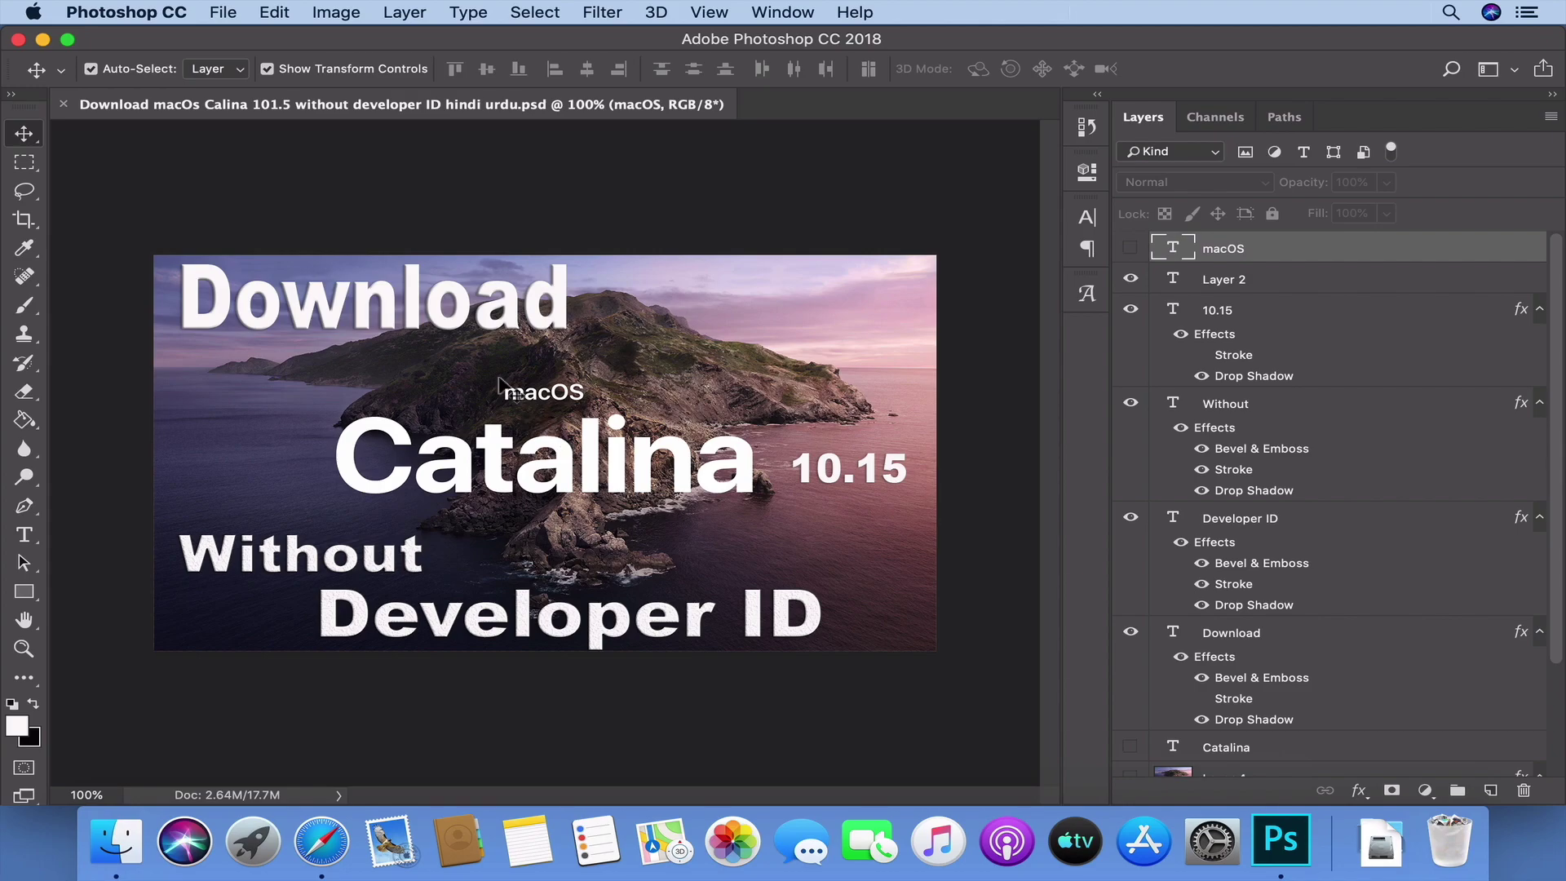
pyautogui.click(225, 14)
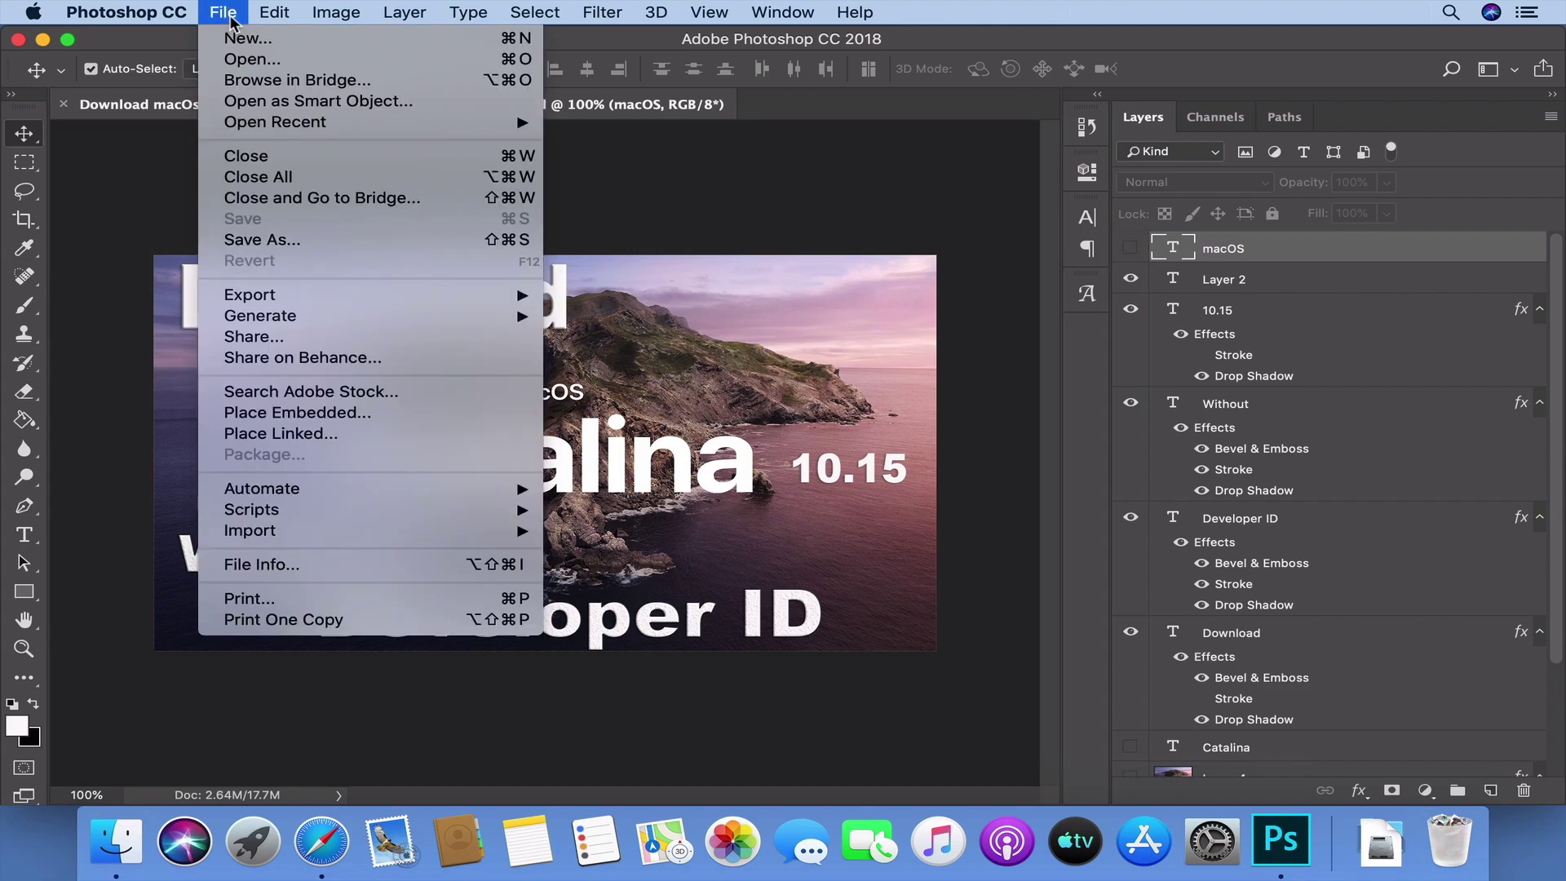
pyautogui.click(262, 240)
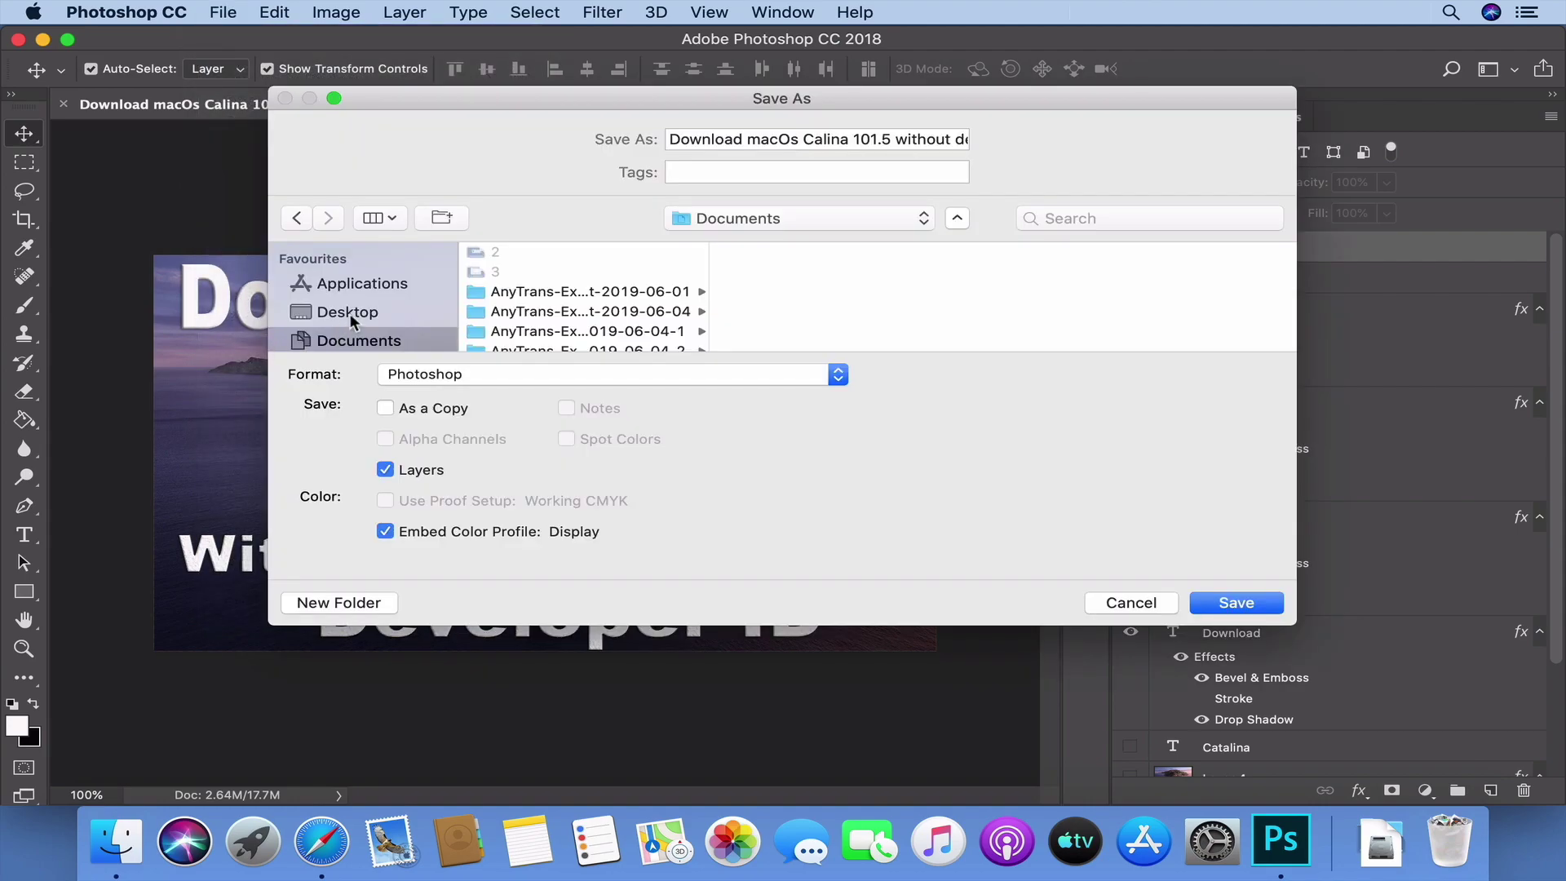
pyautogui.click(350, 313)
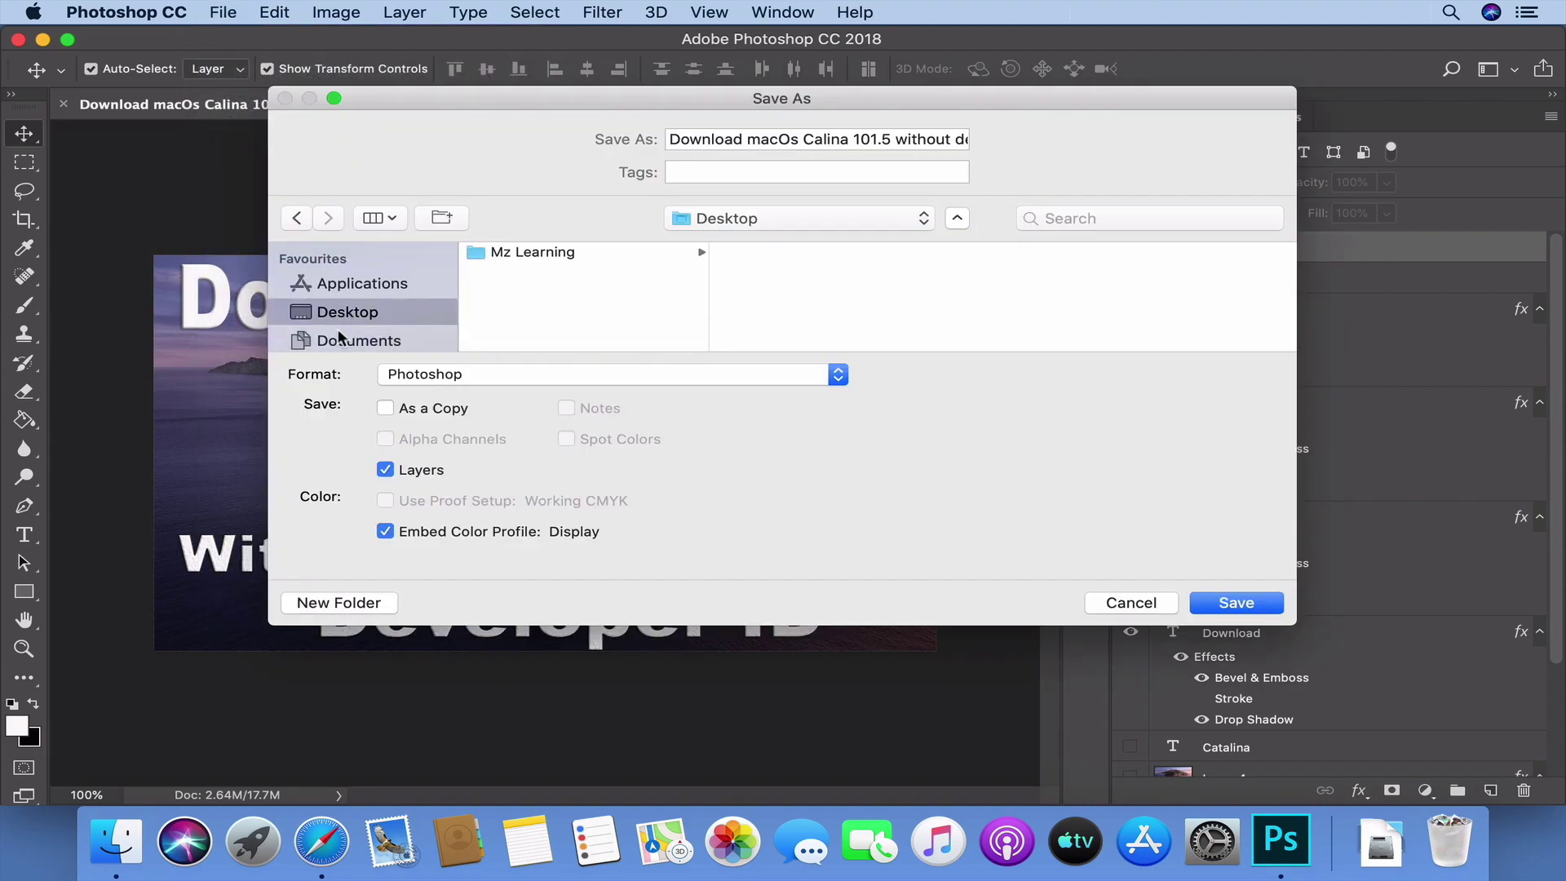
pyautogui.click(699, 375)
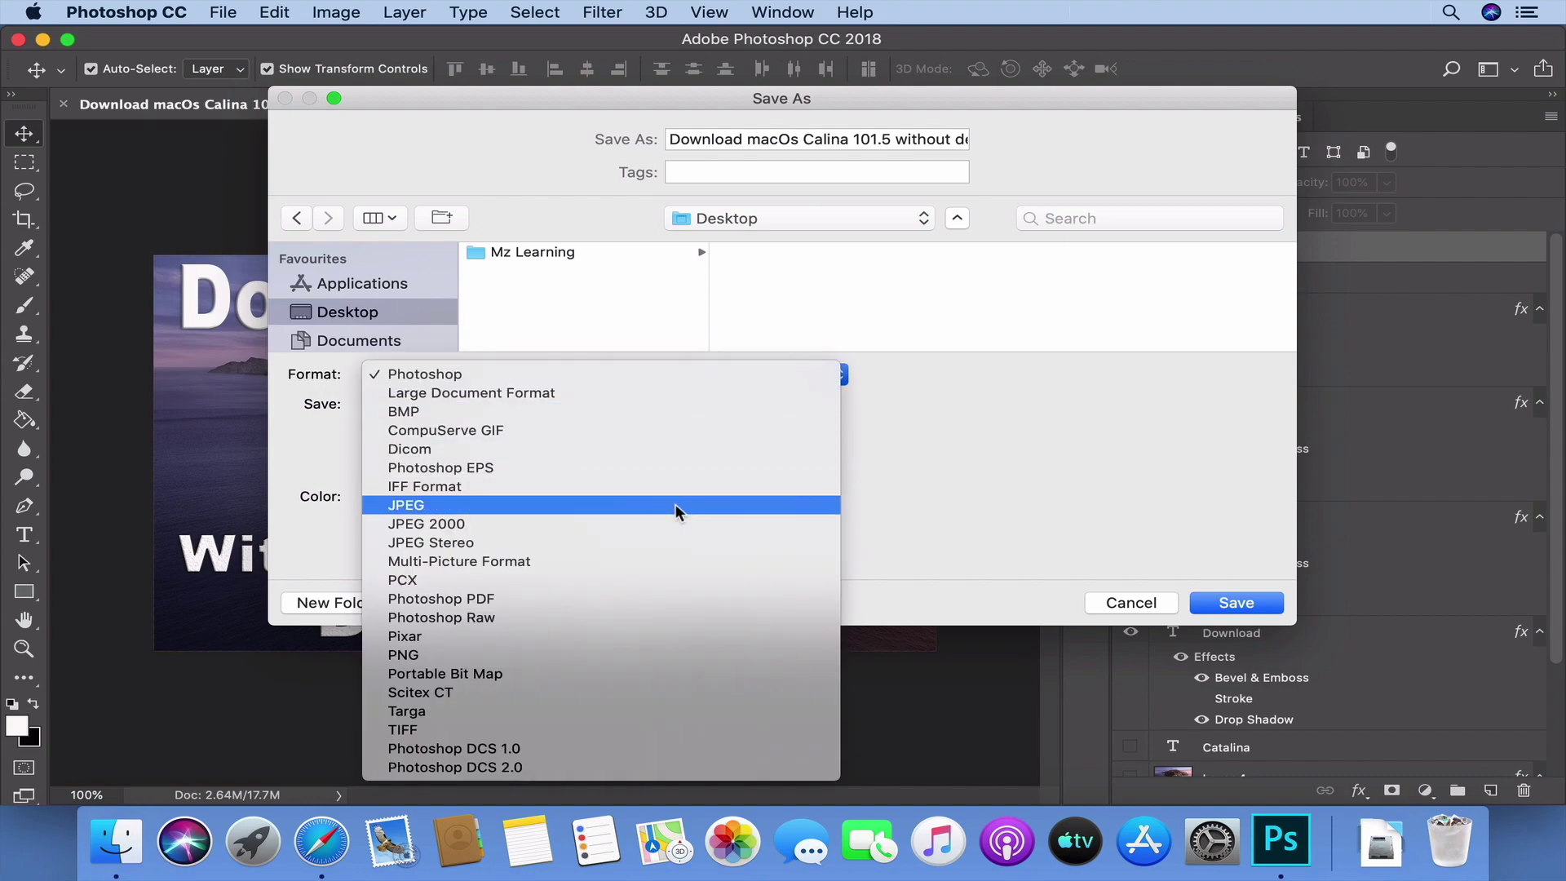
pyautogui.click(675, 504)
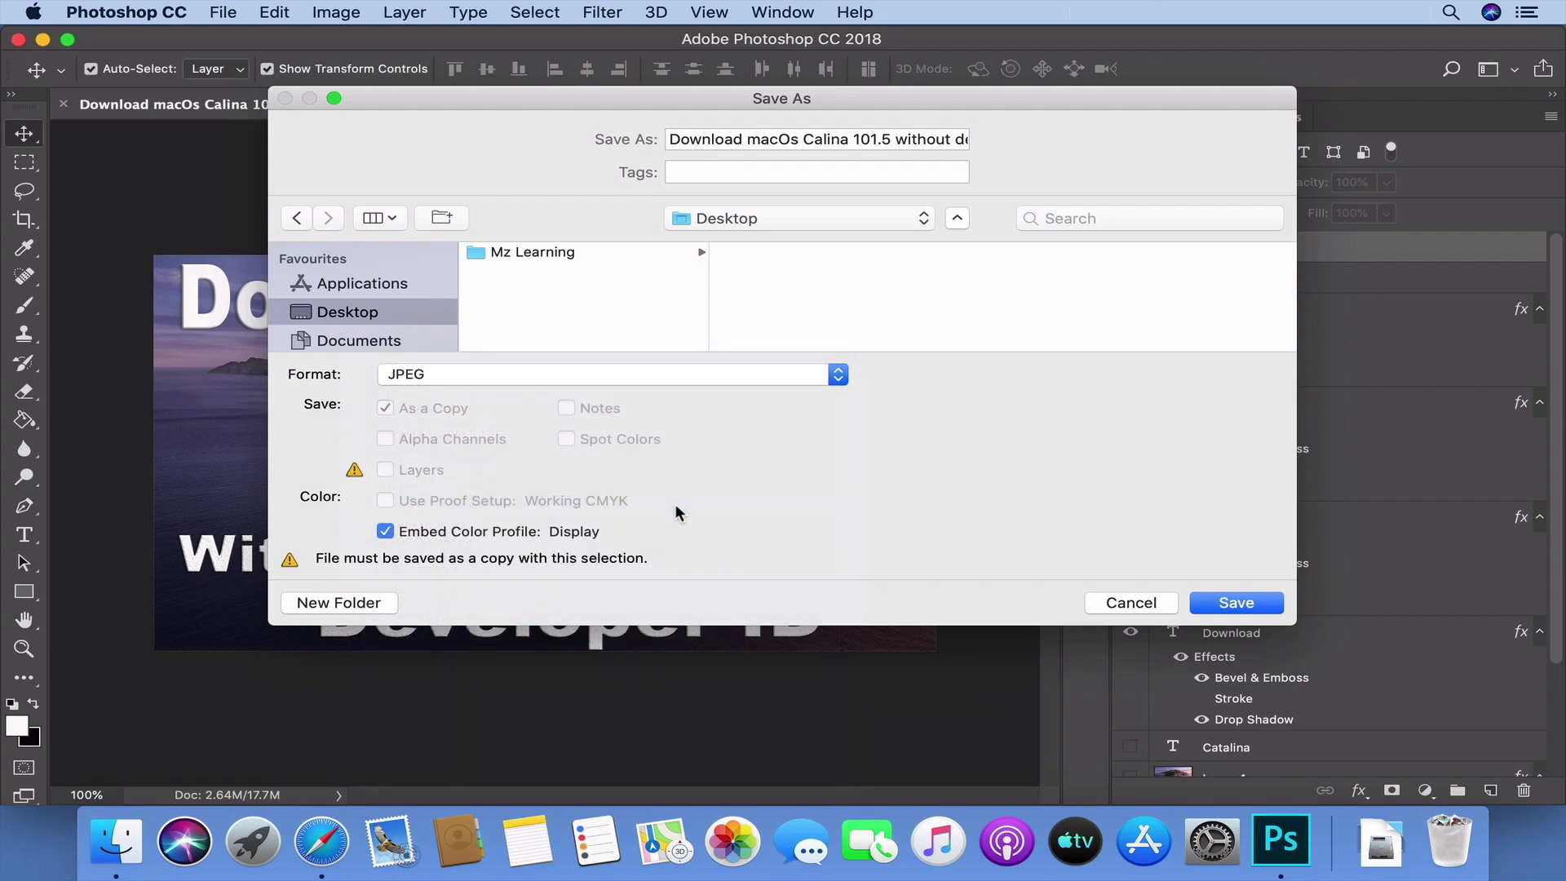
pyautogui.click(1232, 602)
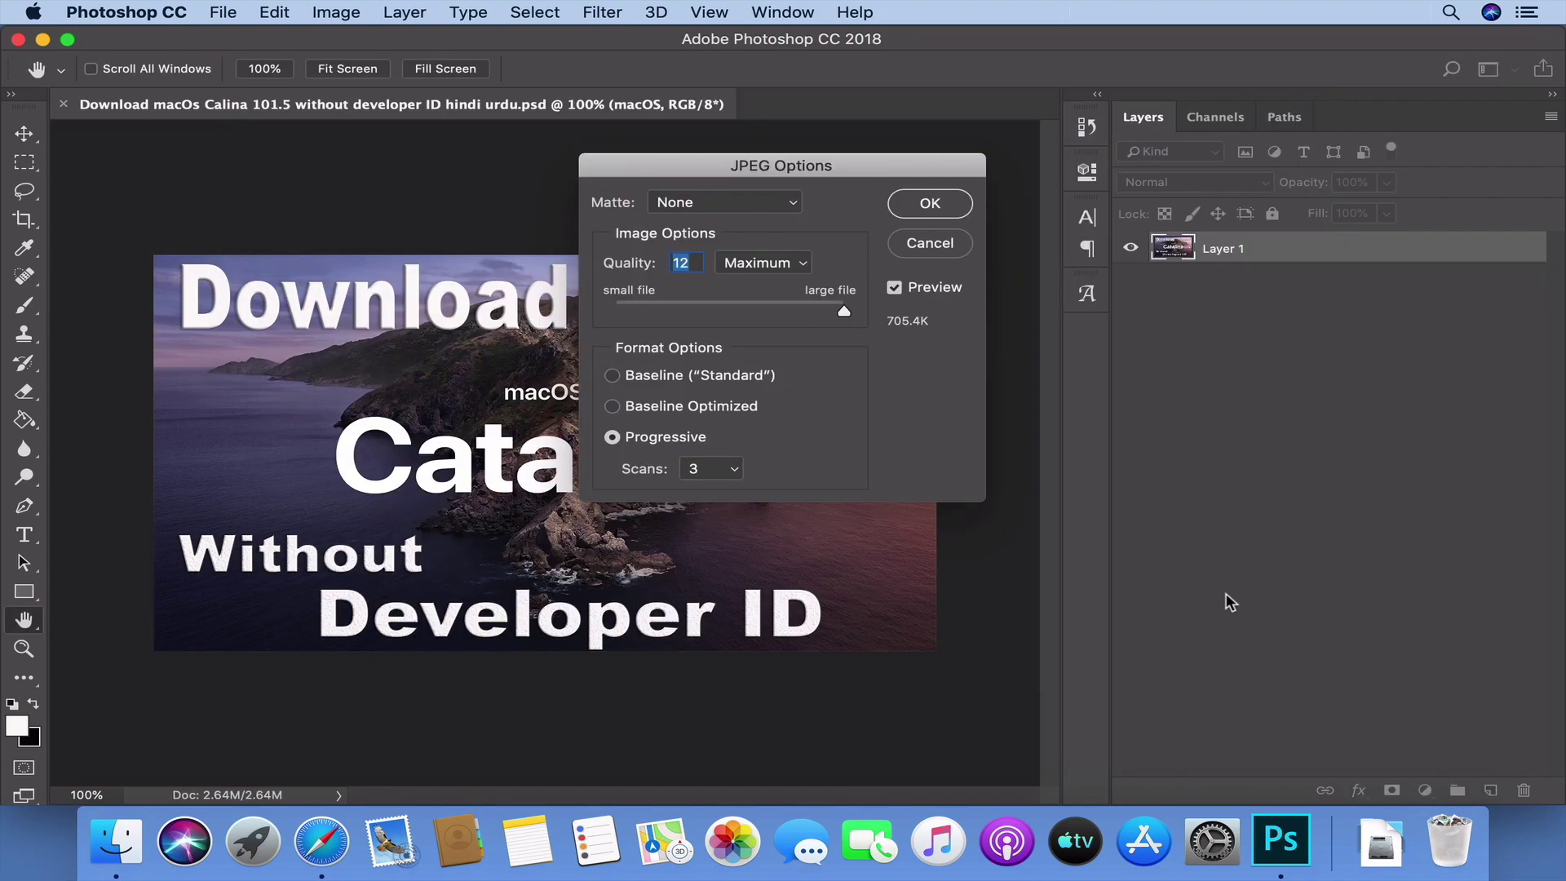
pyautogui.click(930, 203)
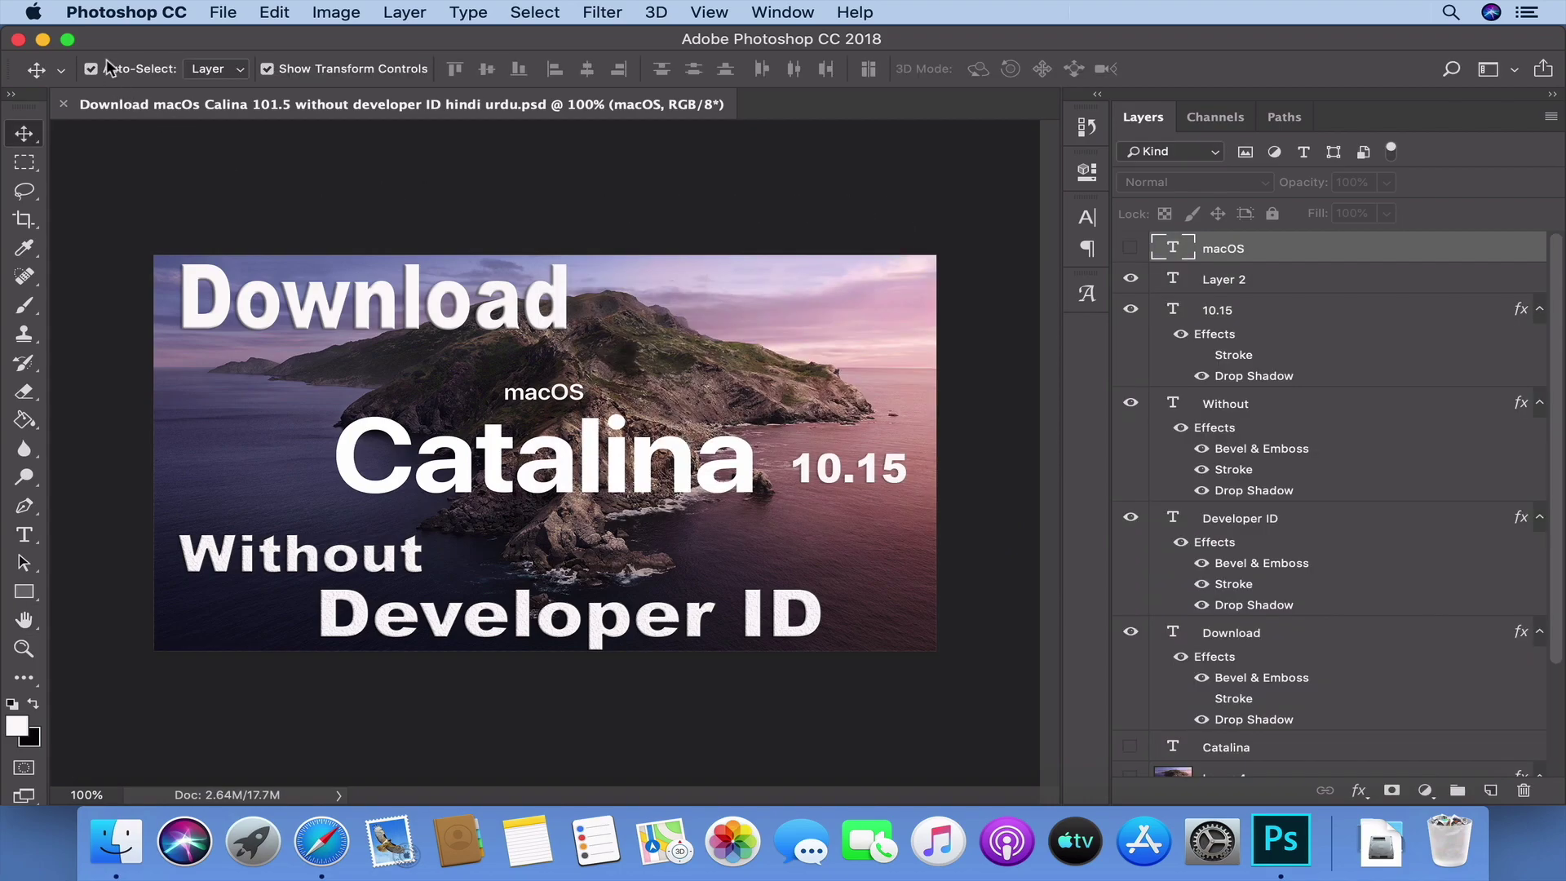
pyautogui.click(44, 39)
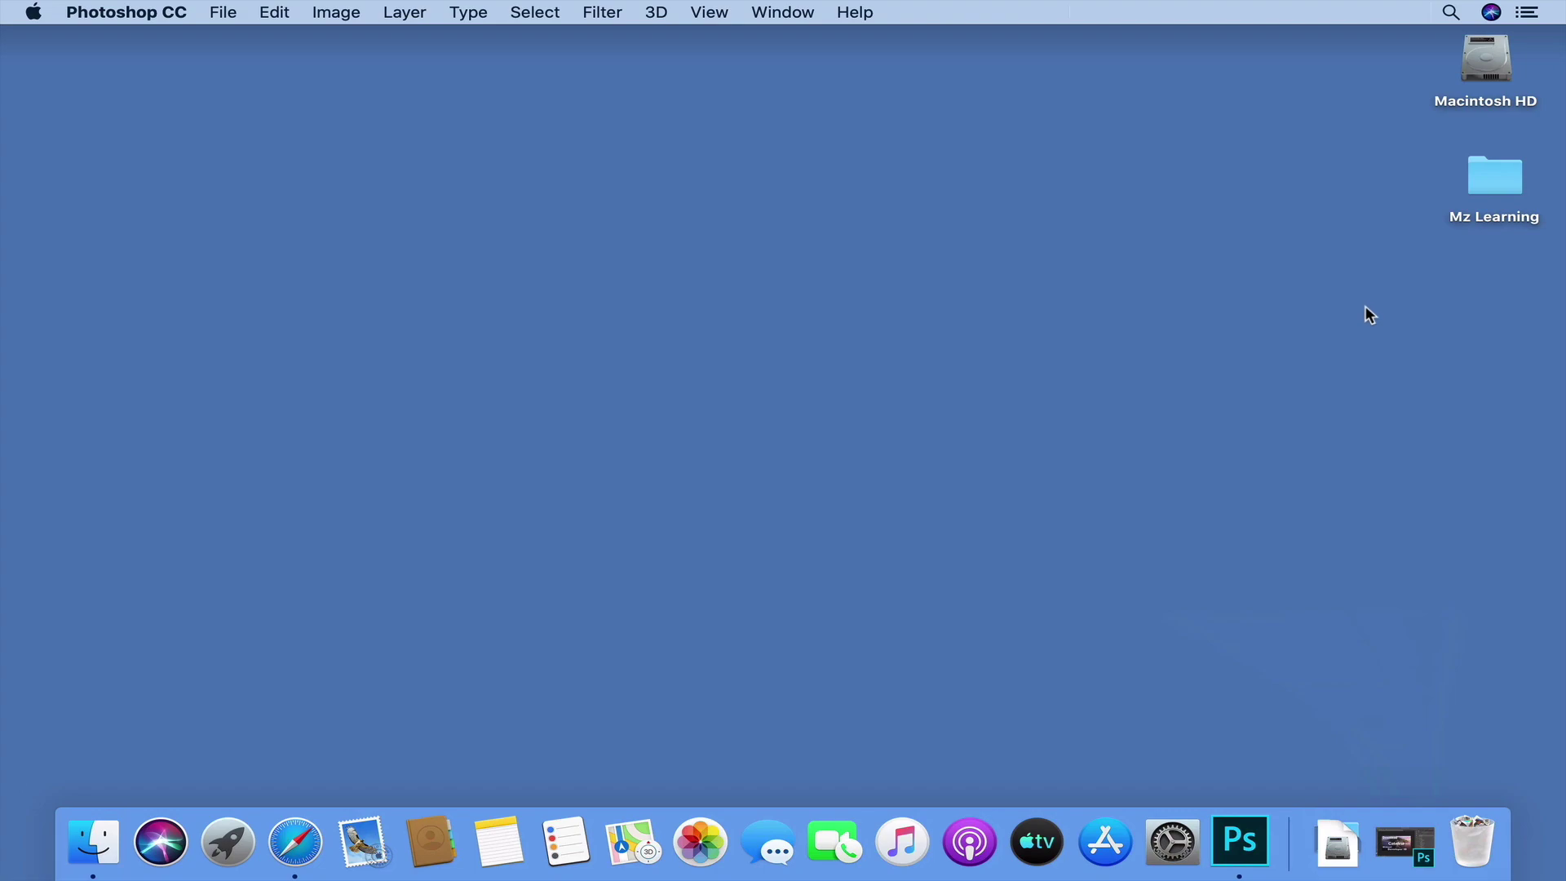
# Mount the downloaded Impactor_0.9.52.dmg, copy the Impactor volume's contents to the desktop and open the copied folder.
pyautogui.click(1352, 849)
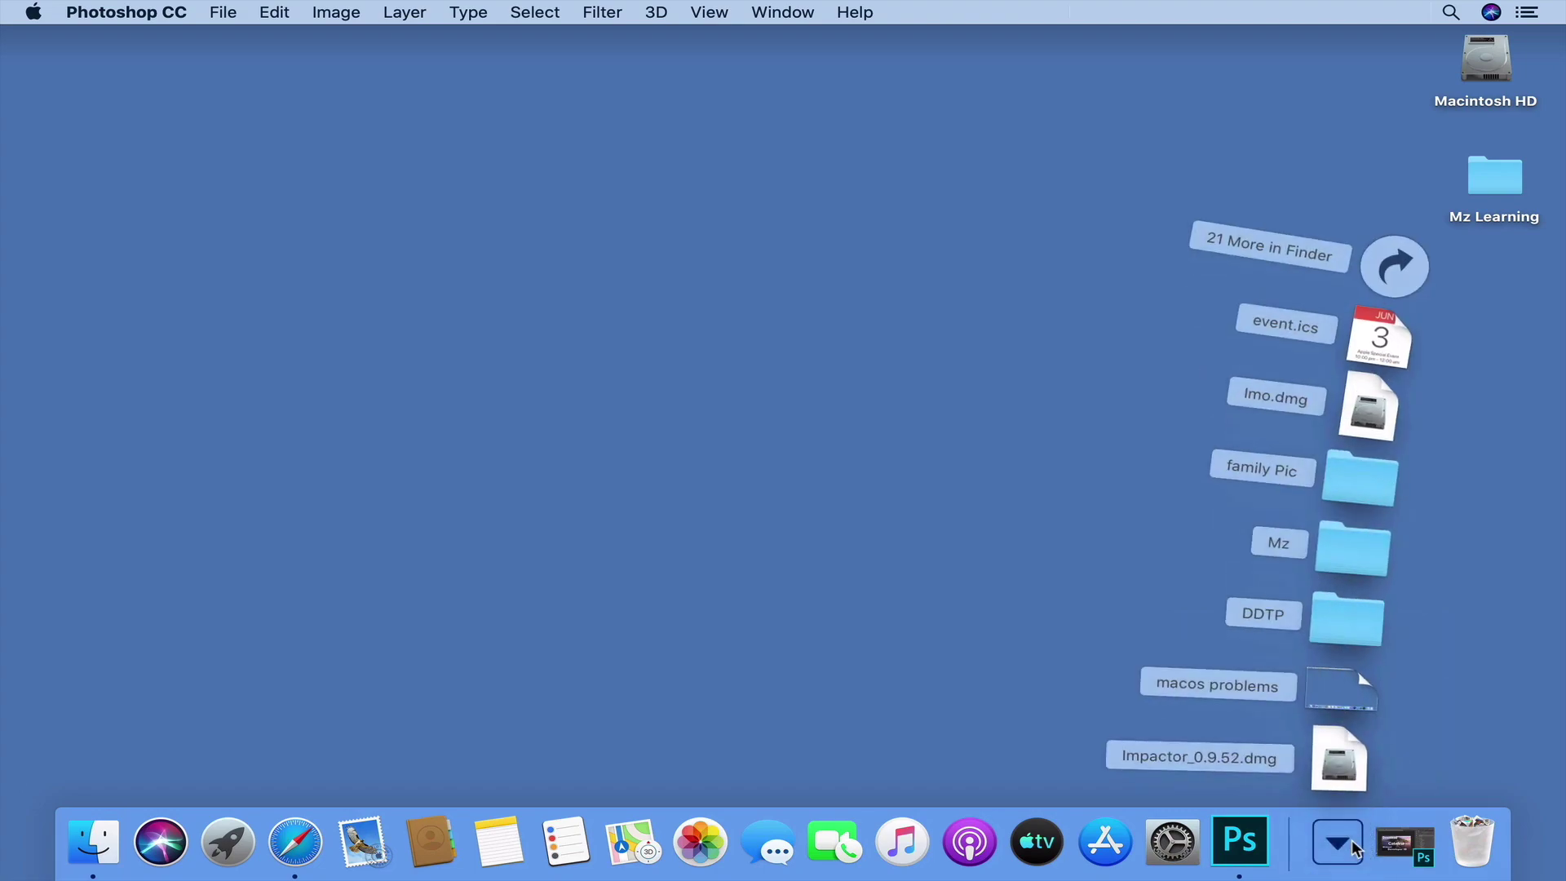
pyautogui.click(1342, 759)
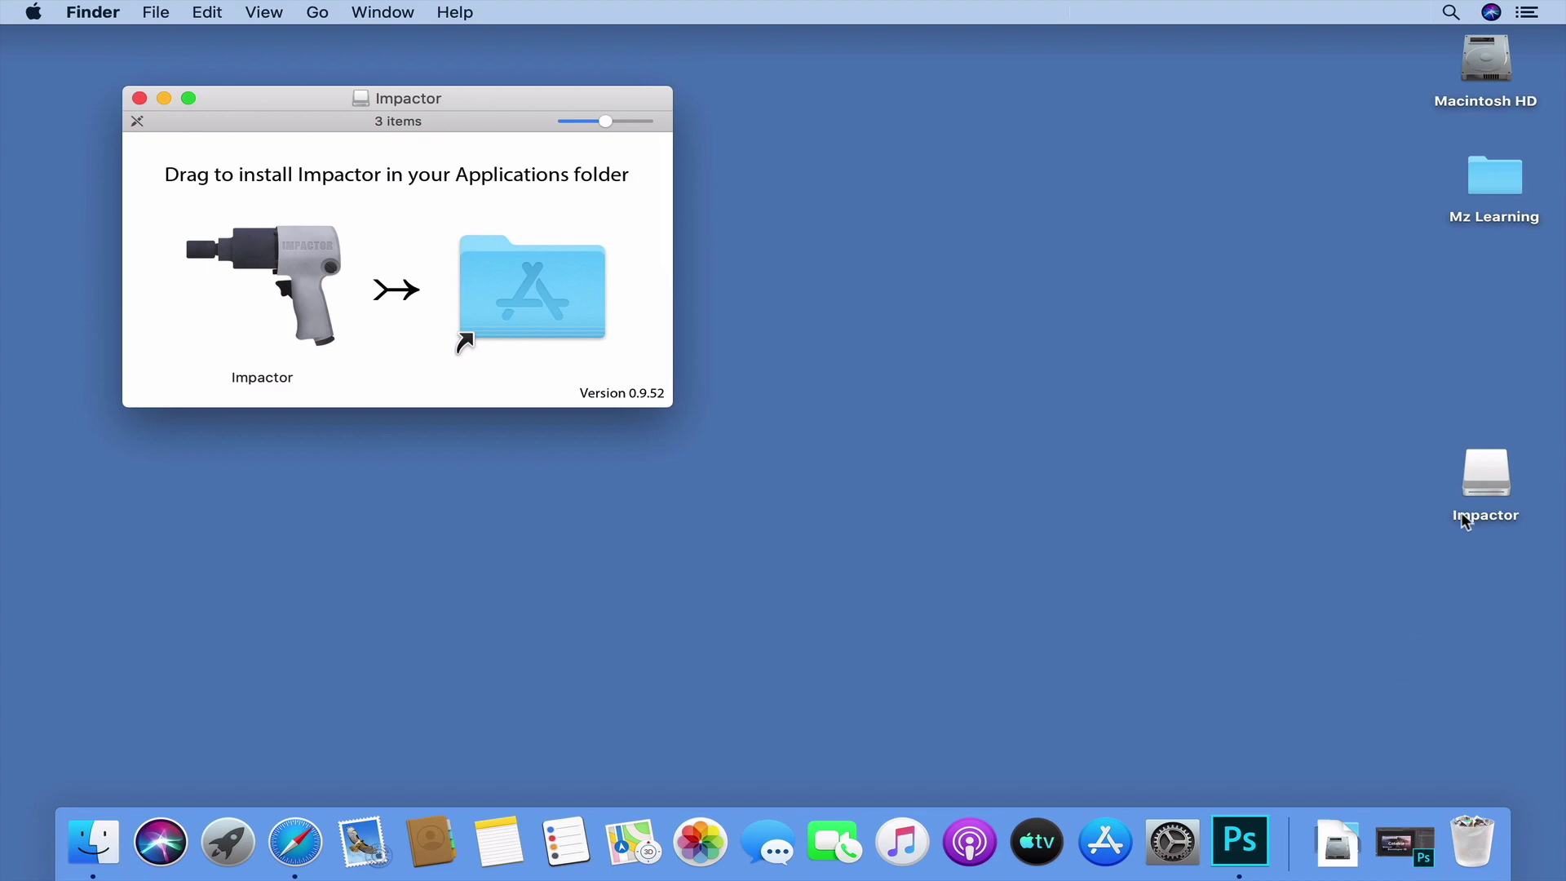
pyautogui.moveTo(1480, 489); pyautogui.dragTo(1470, 372)
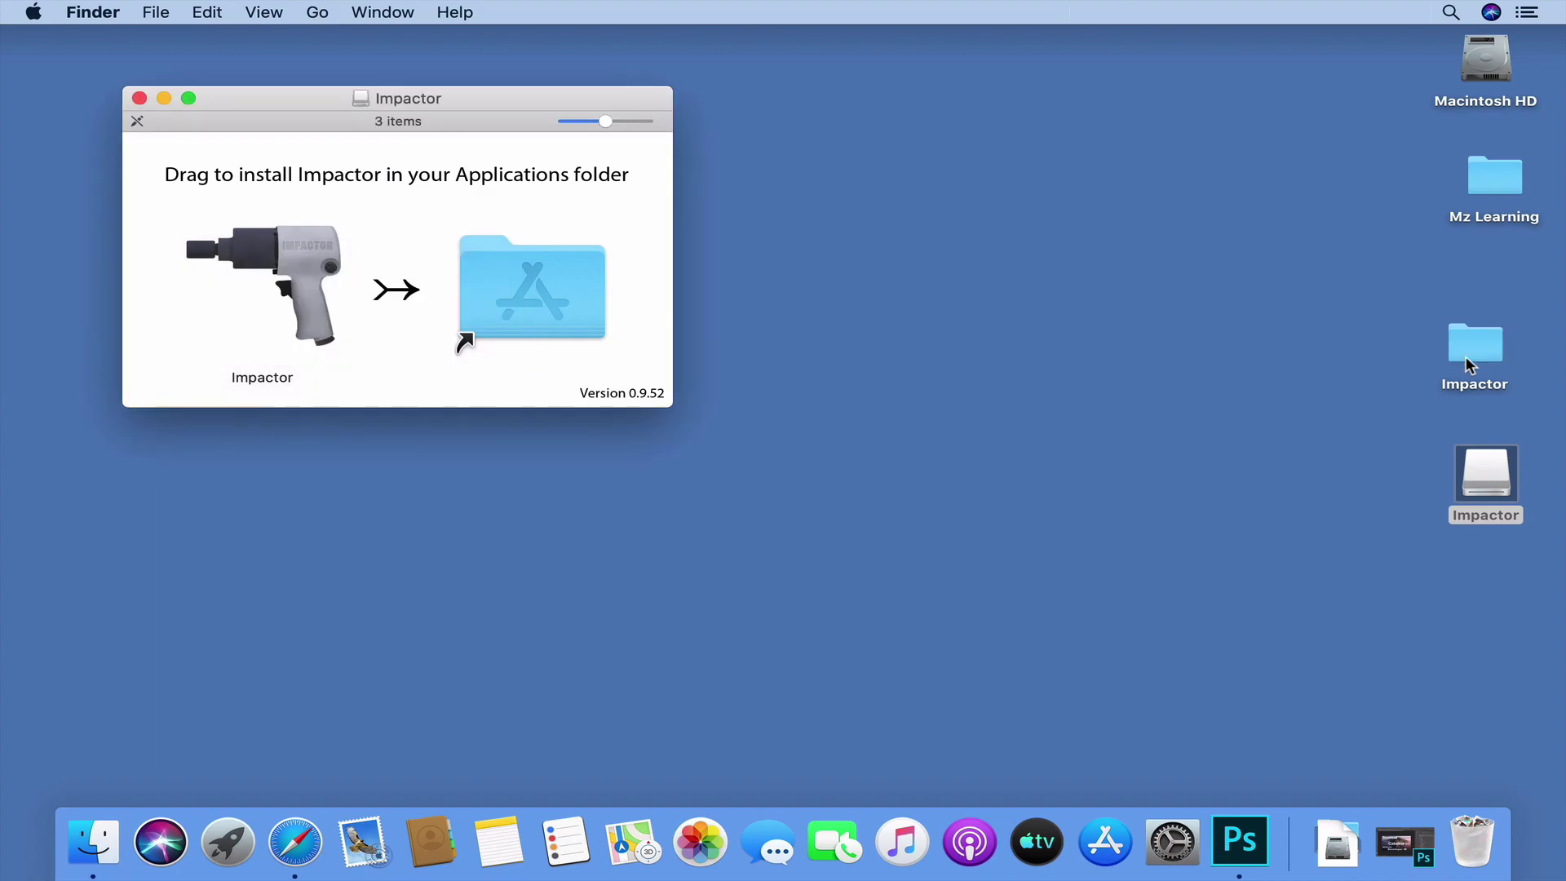
pyautogui.doubleClick(1475, 347)
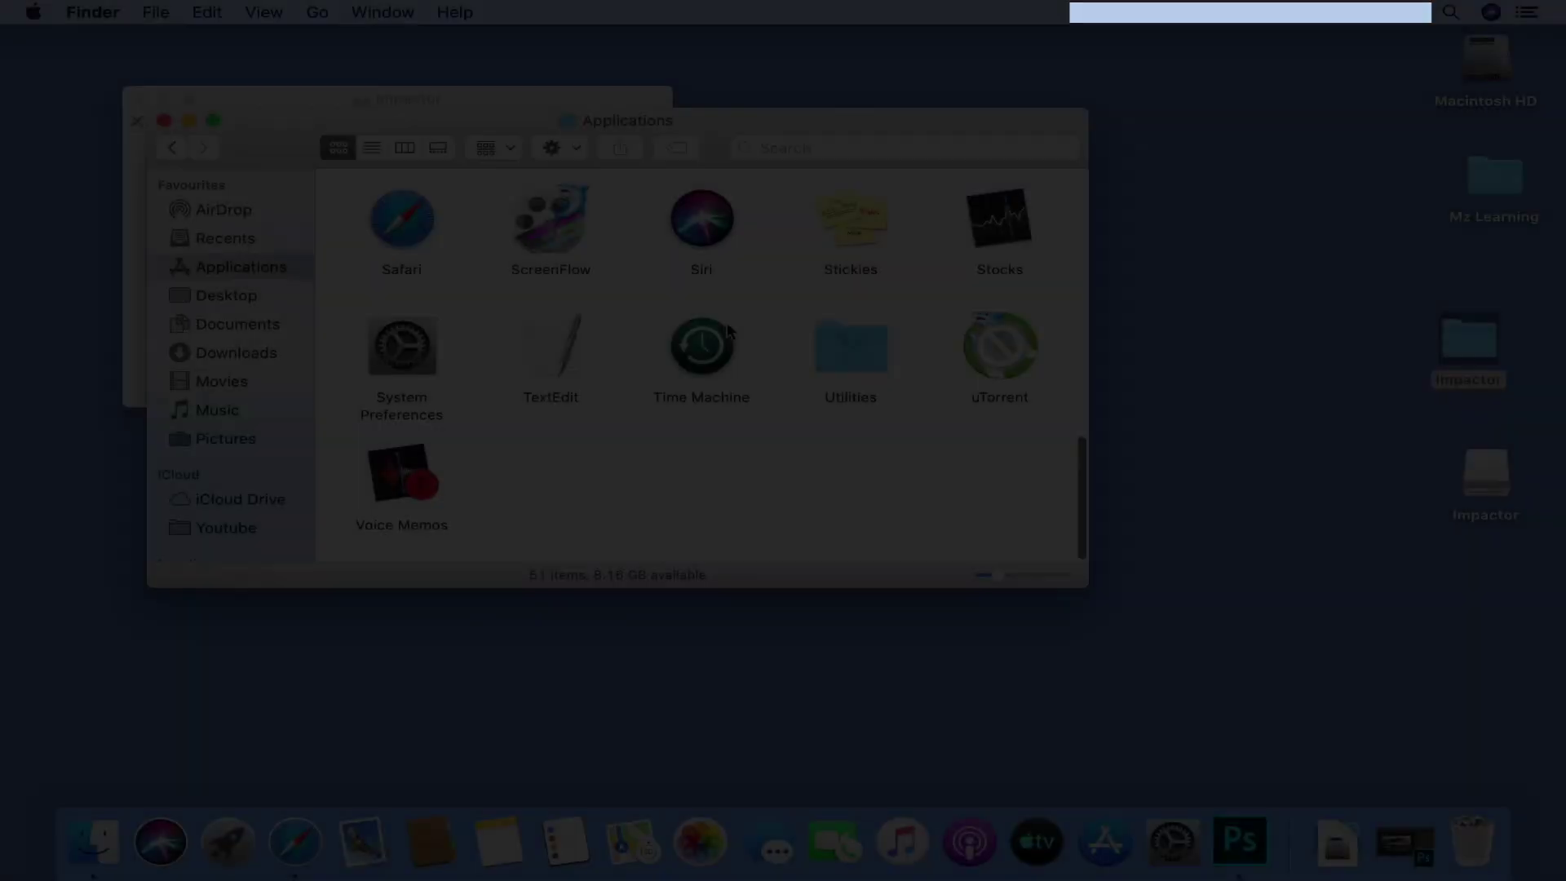
# Look for Impactor in the Applications folder and in Launchpad, searching Launchpad for "im".
pyautogui.scroll(5, 727, 326)
pyautogui.scroll(5, 727, 329)
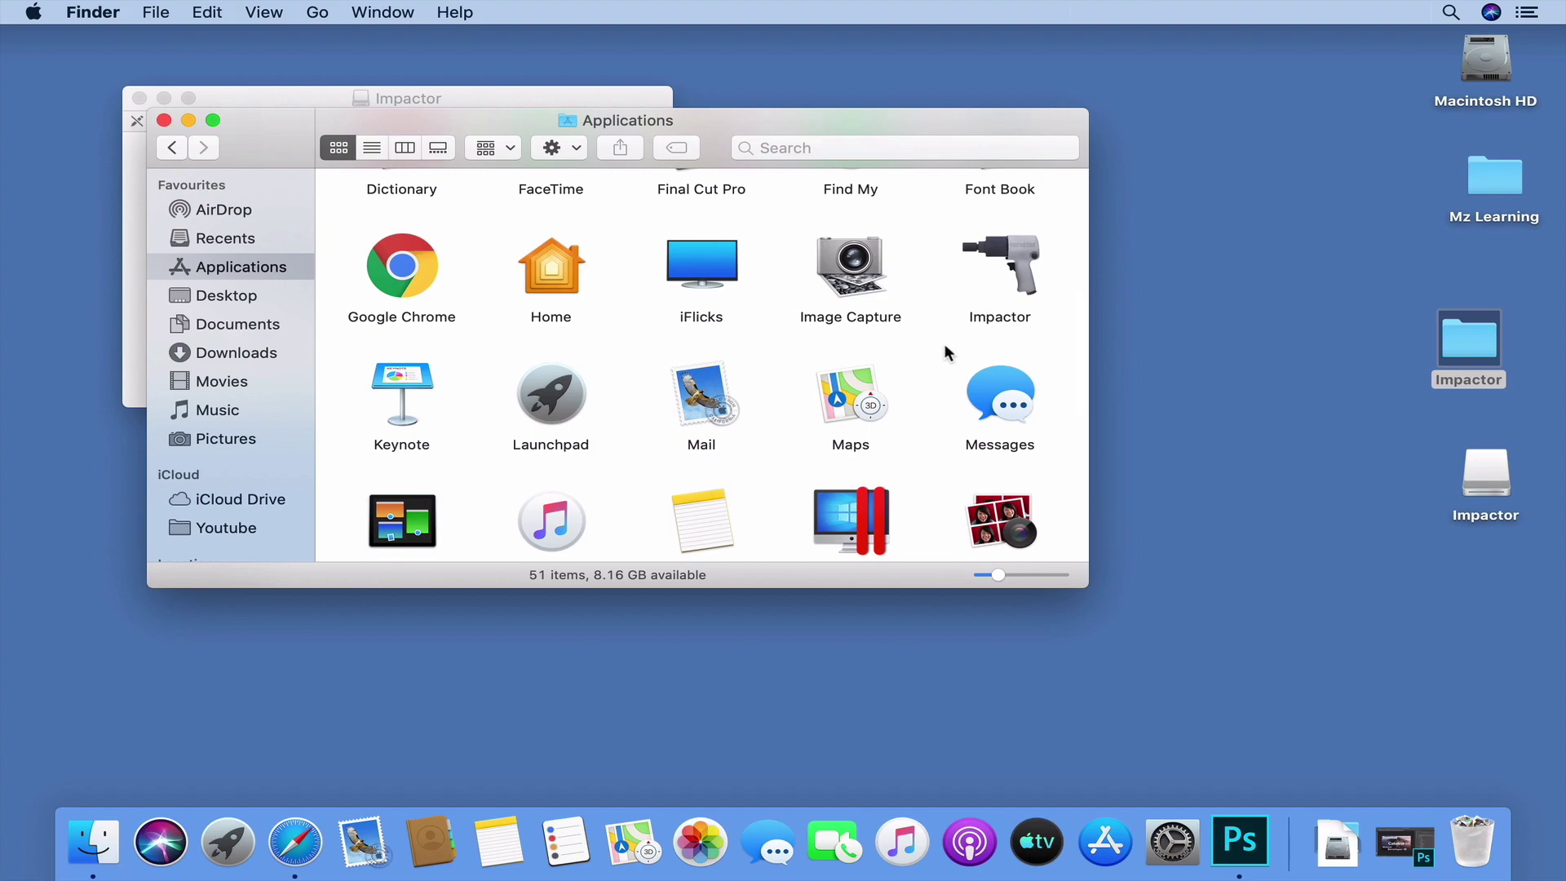
pyautogui.click(228, 840)
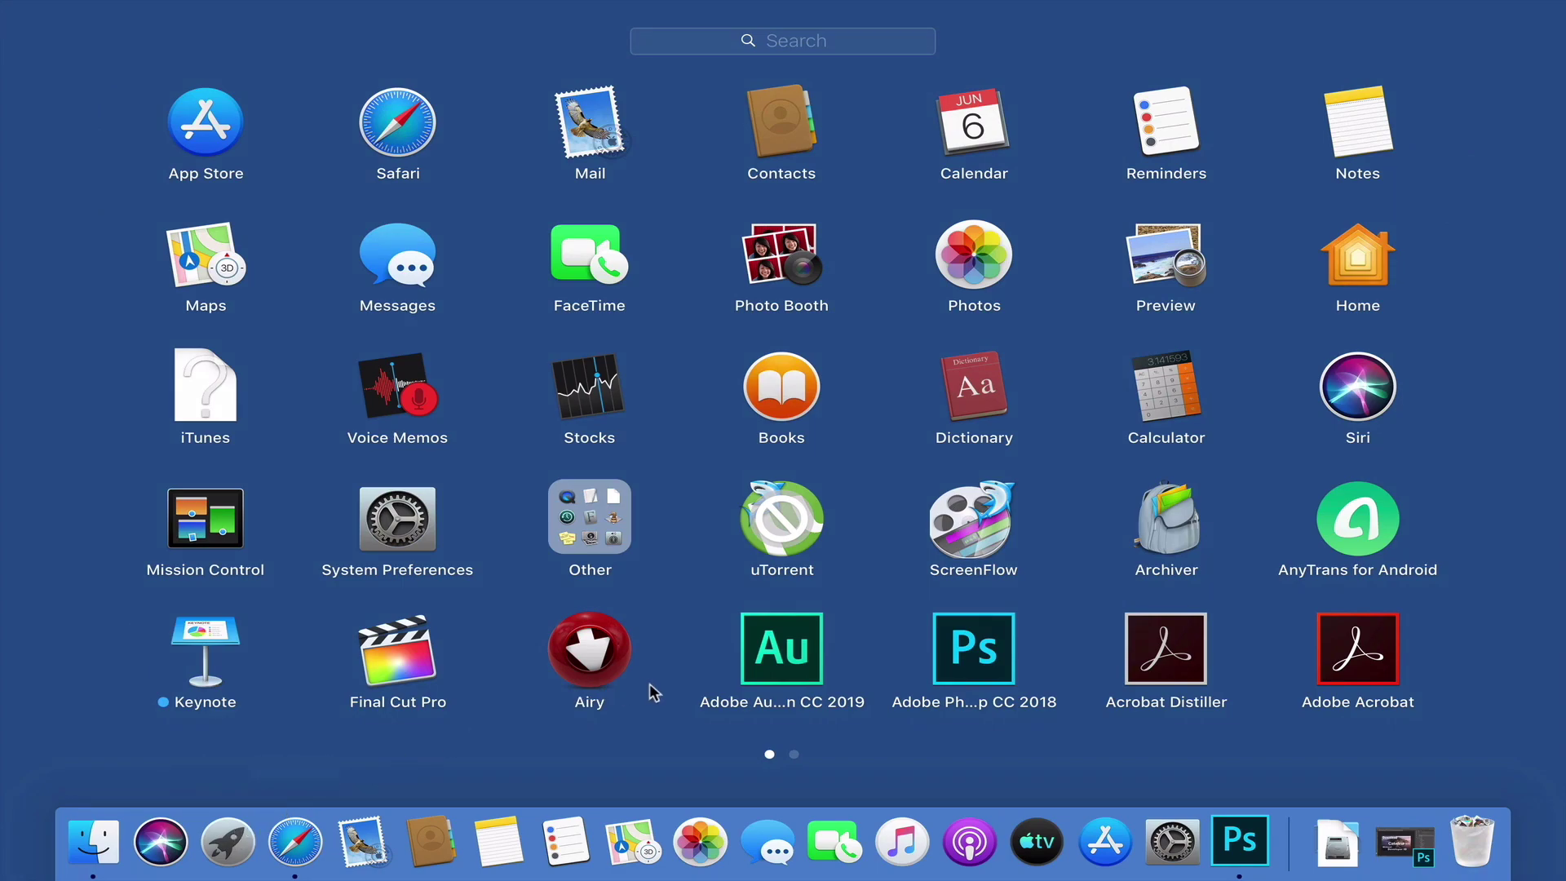
pyautogui.hscroll(2, 650, 686)
pyautogui.hscroll(3, 650, 683)
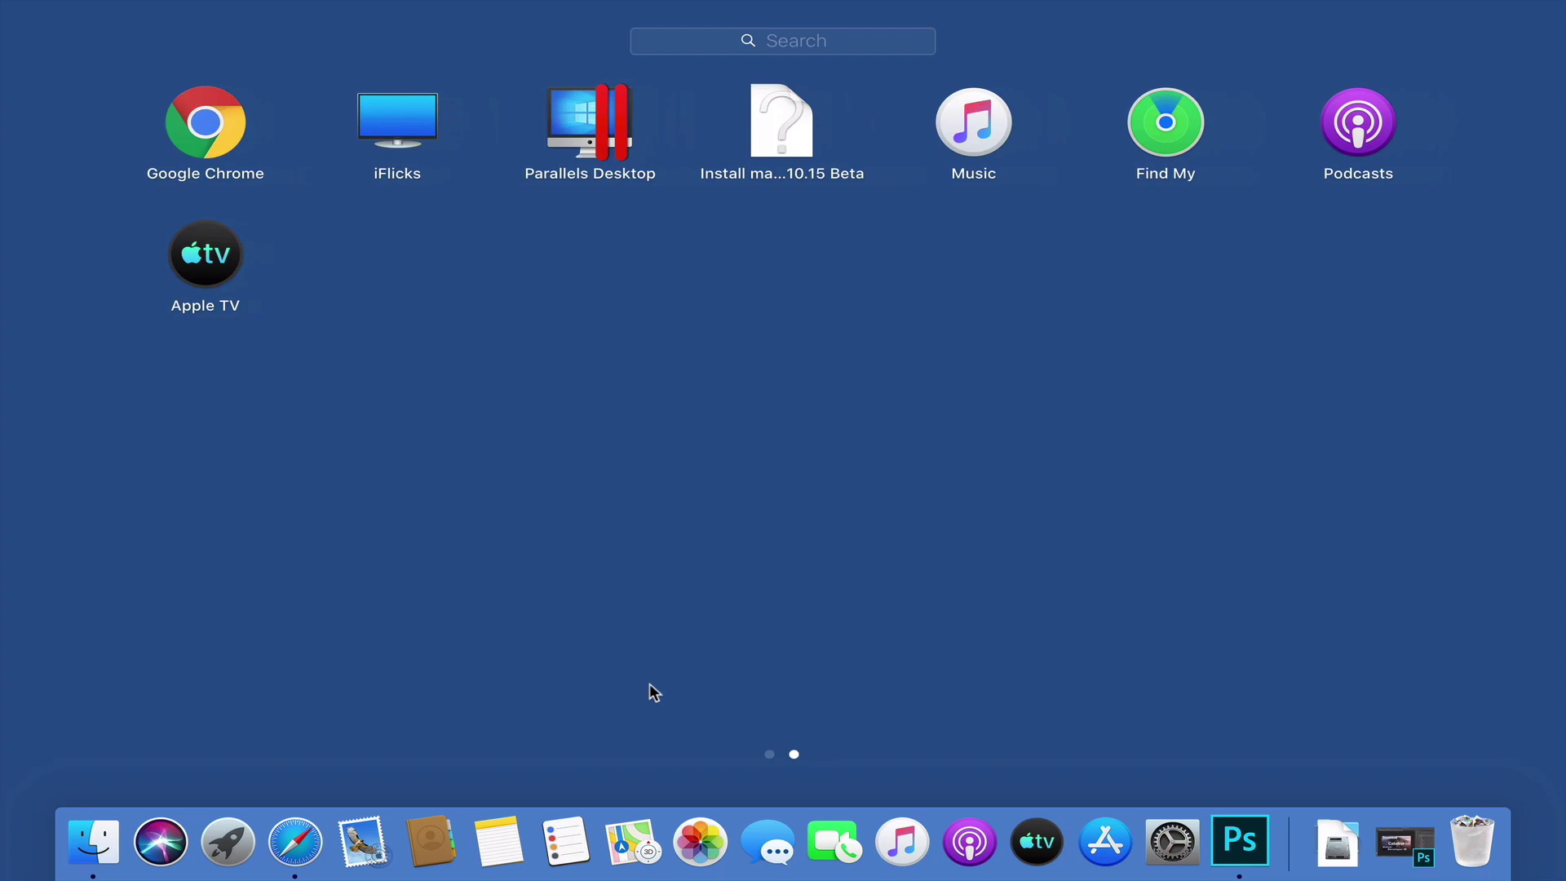
pyautogui.click(732, 37)
pyautogui.write('im')
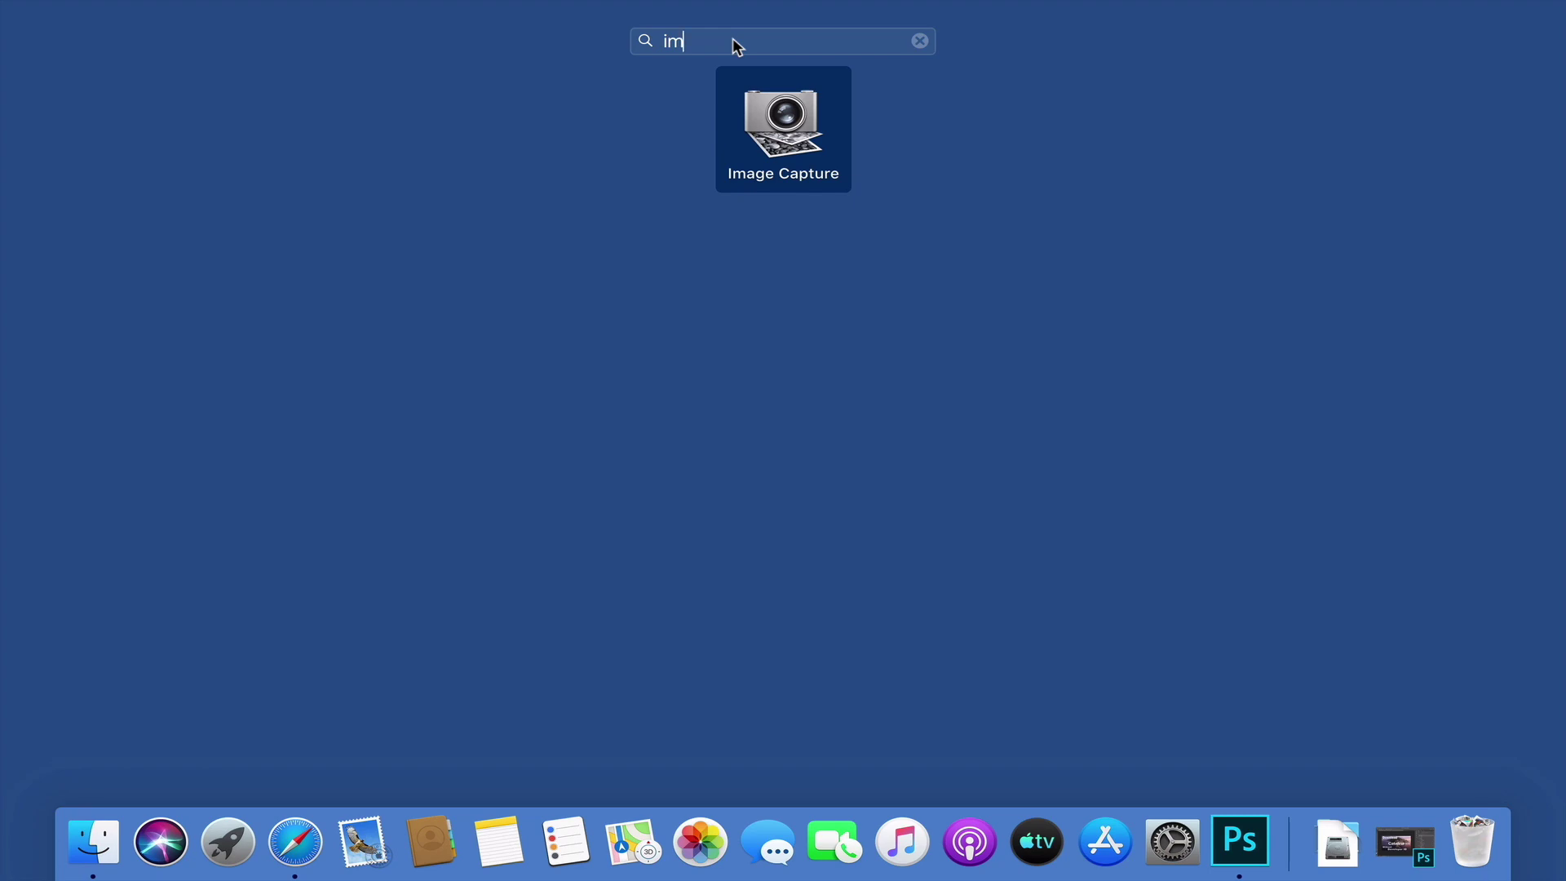
pyautogui.click(921, 41)
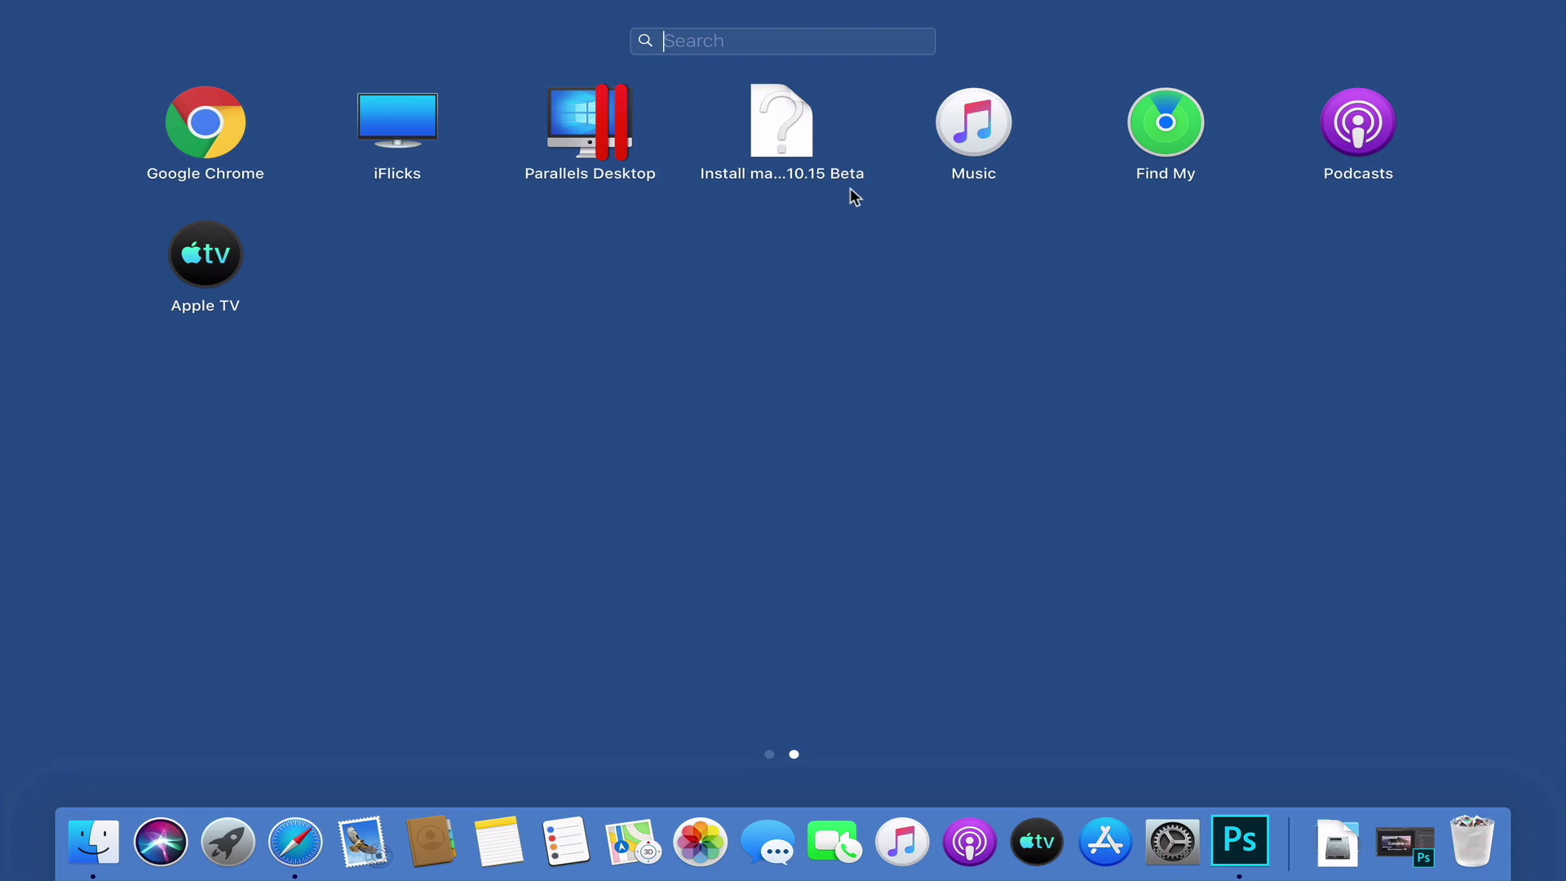
pyautogui.click(860, 219)
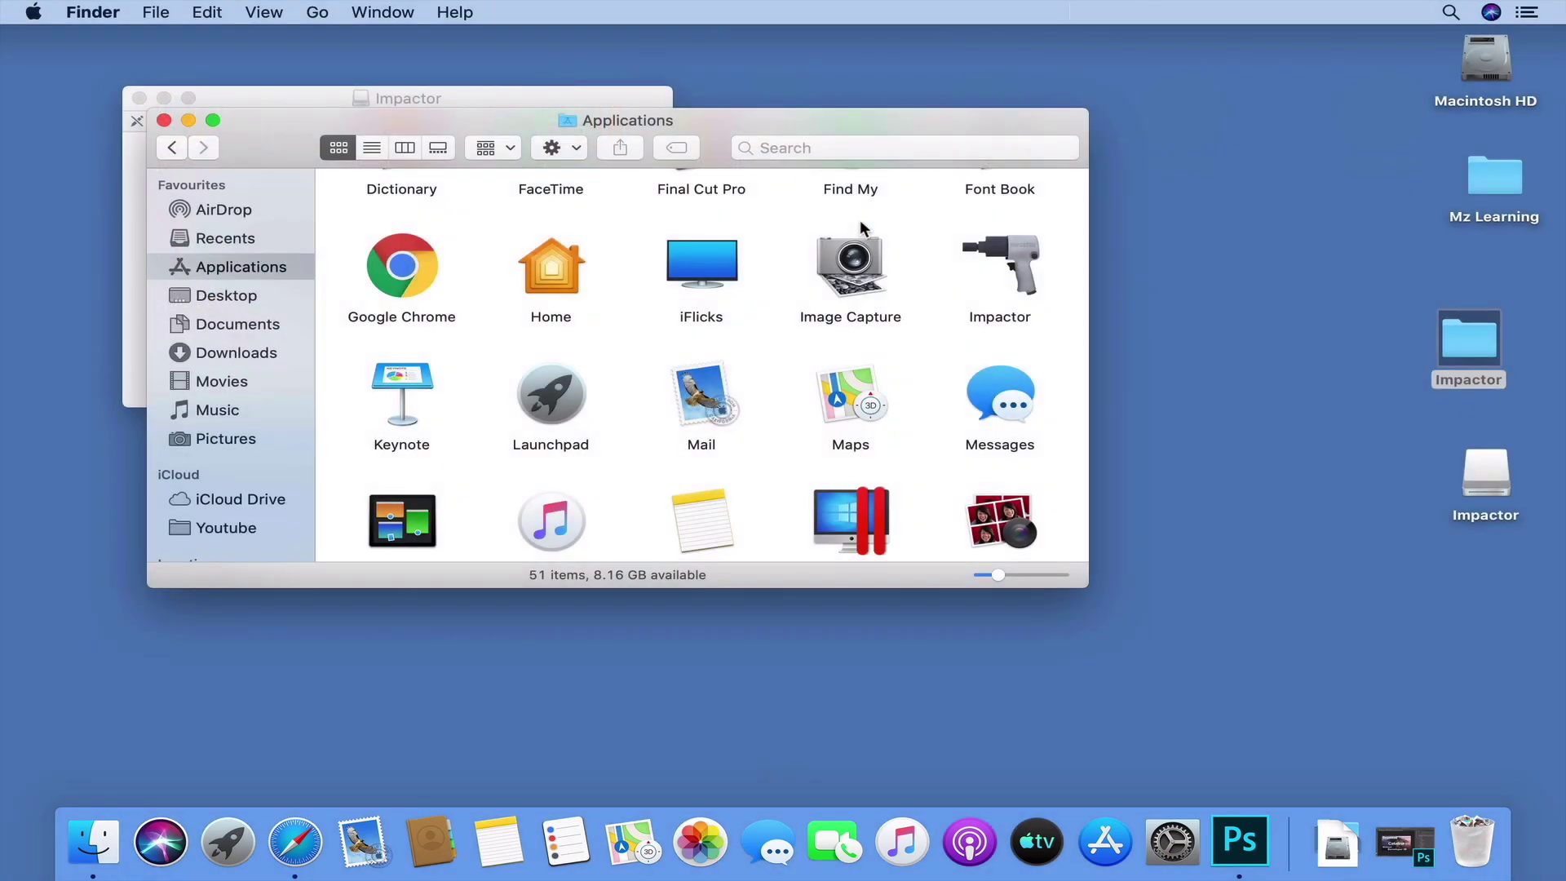
# Look through the Applications folder for the installer, searching only within Applications for "insta".
pyautogui.scroll(5, 870, 269)
pyautogui.scroll(2, 869, 268)
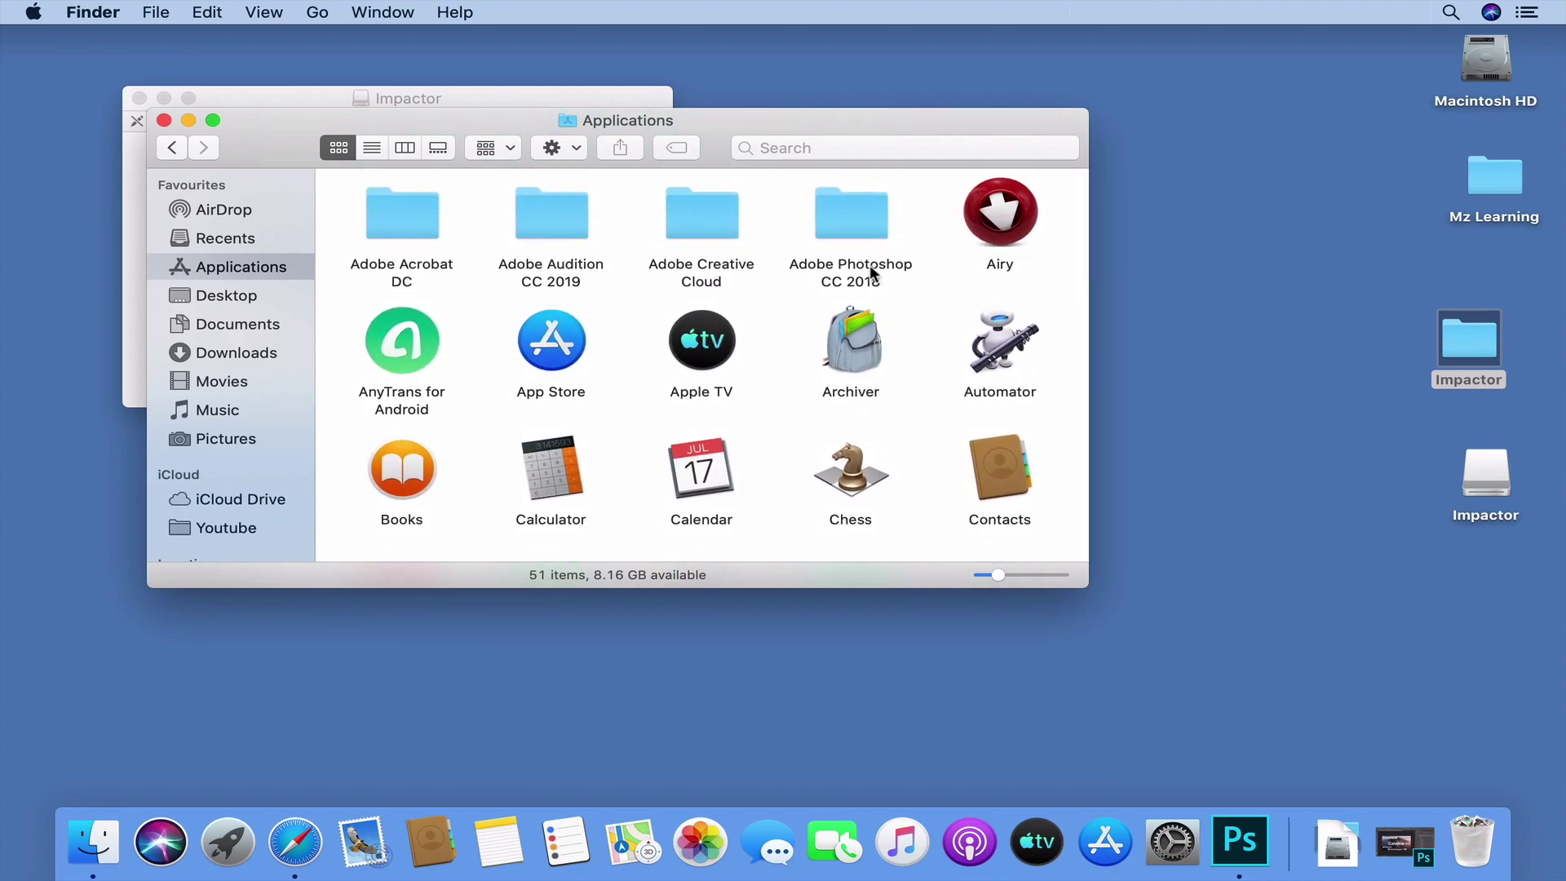
pyautogui.scroll(-5, 870, 268)
pyautogui.scroll(-5, 869, 270)
pyautogui.scroll(-4, 872, 273)
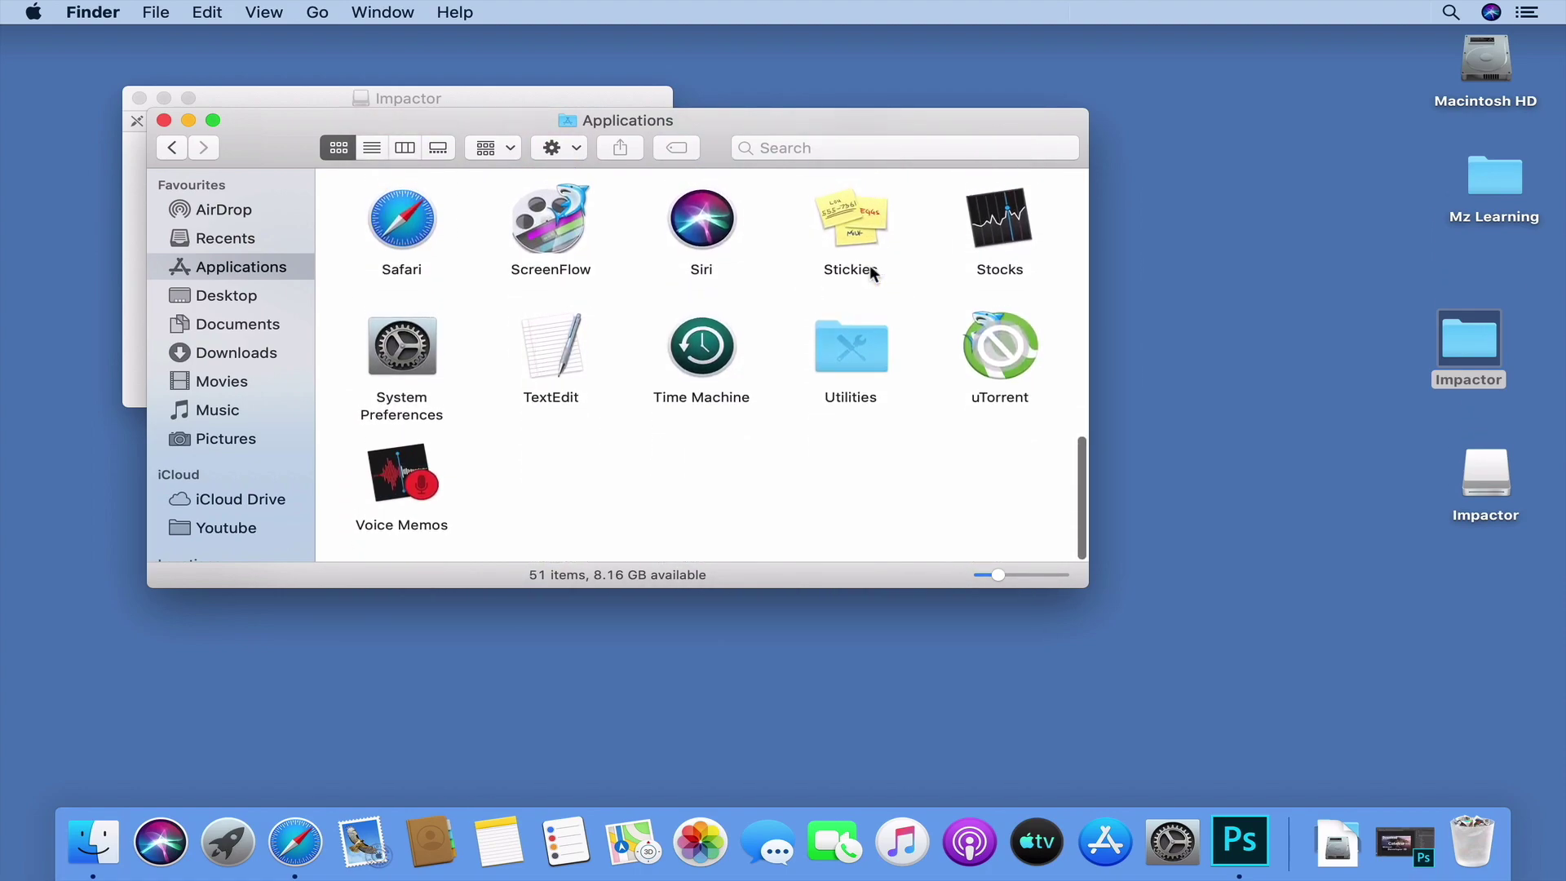
pyautogui.click(839, 146)
pyautogui.write('insta')
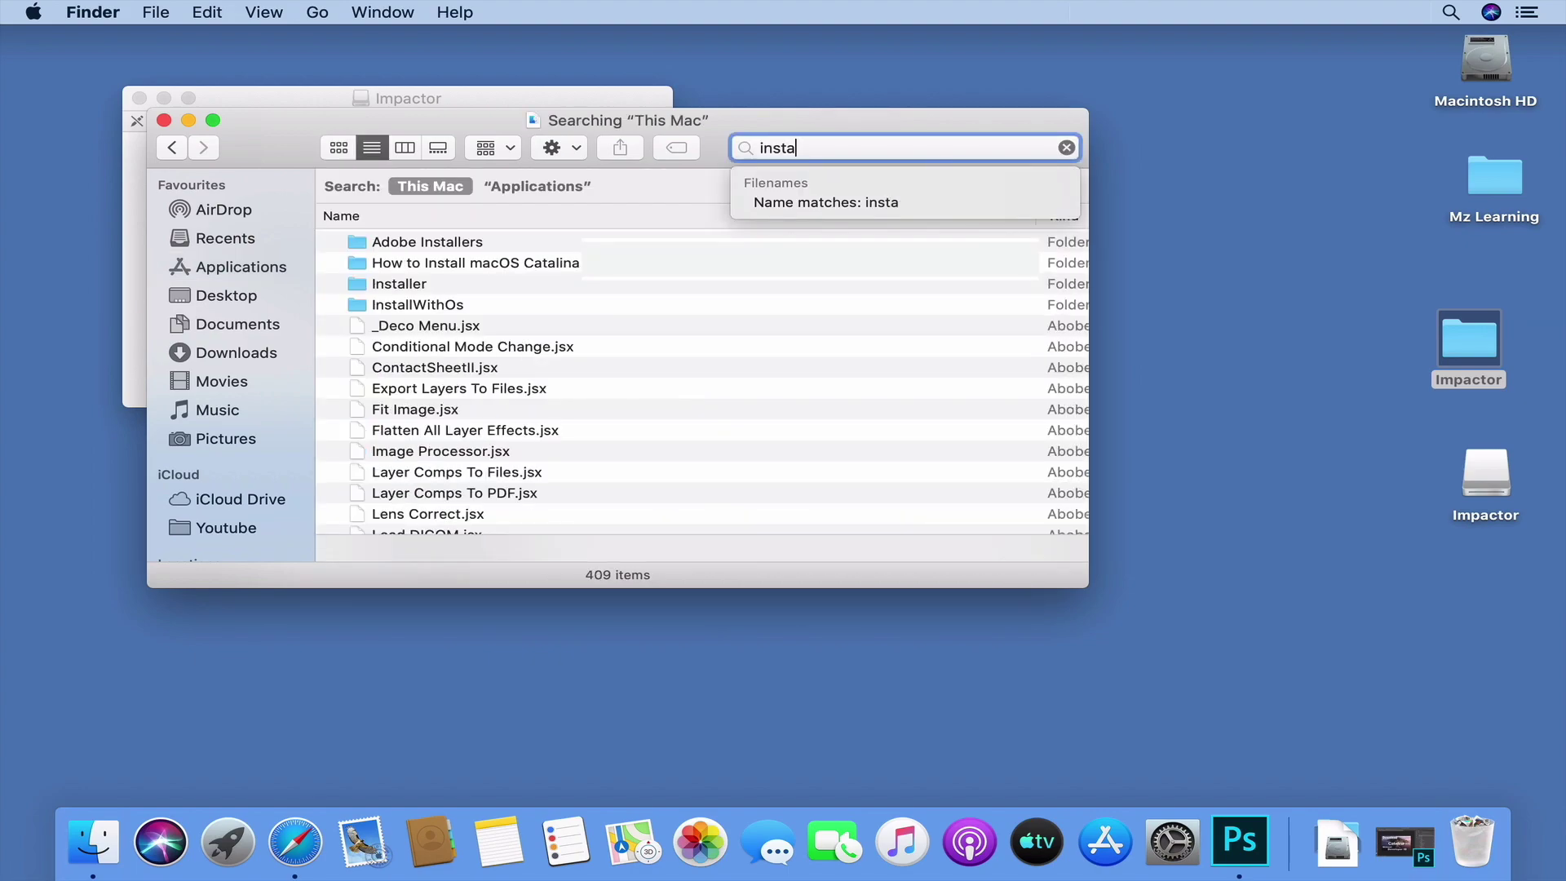
pyautogui.click(556, 184)
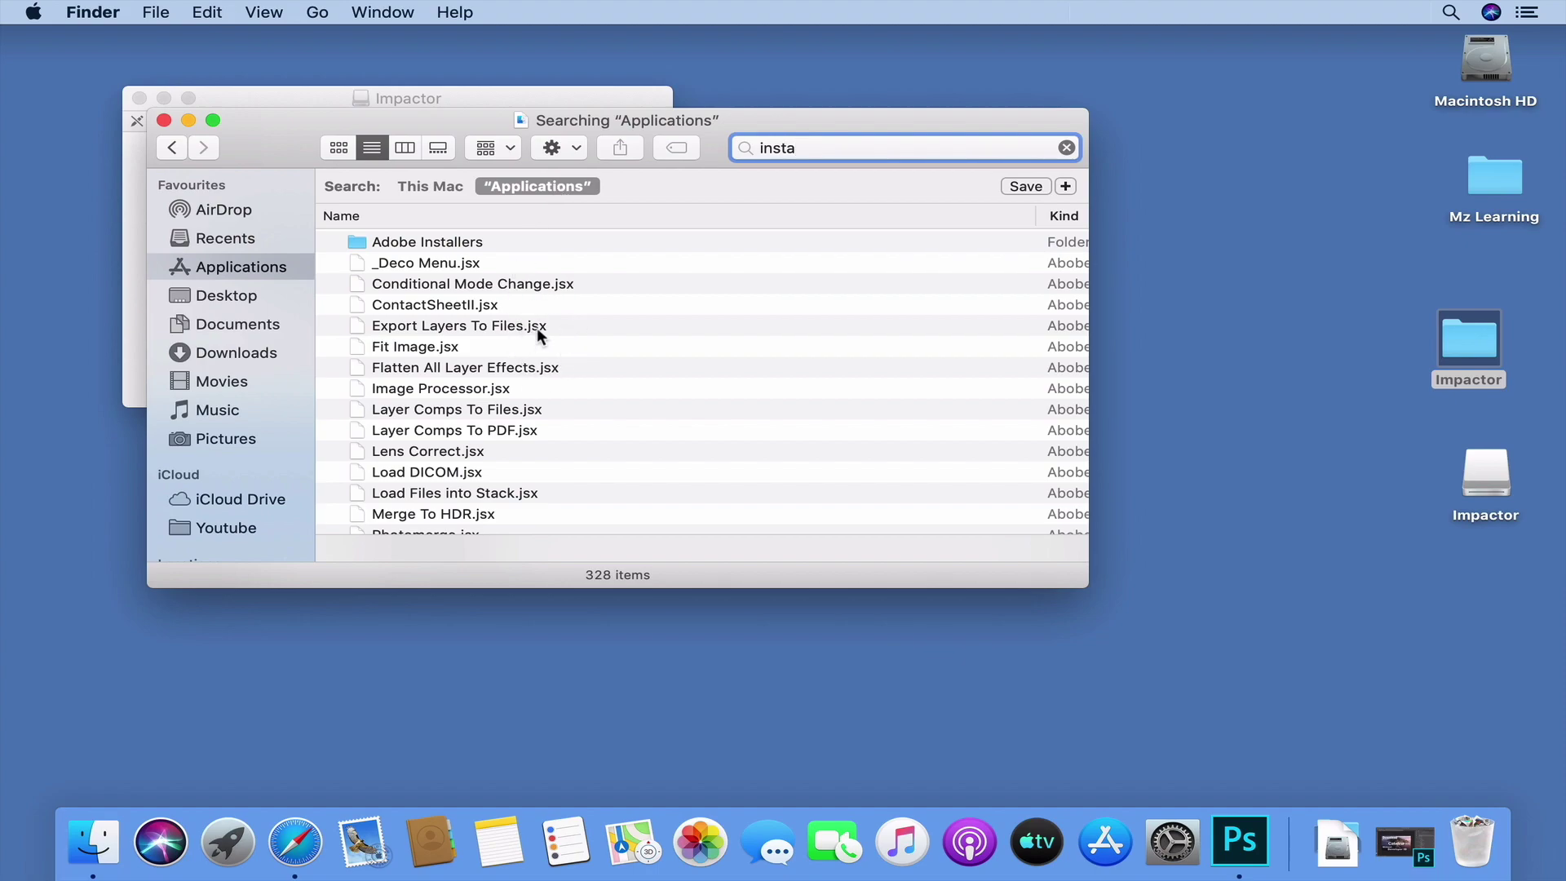
pyautogui.scroll(2, 538, 330)
pyautogui.scroll(-15, 538, 332)
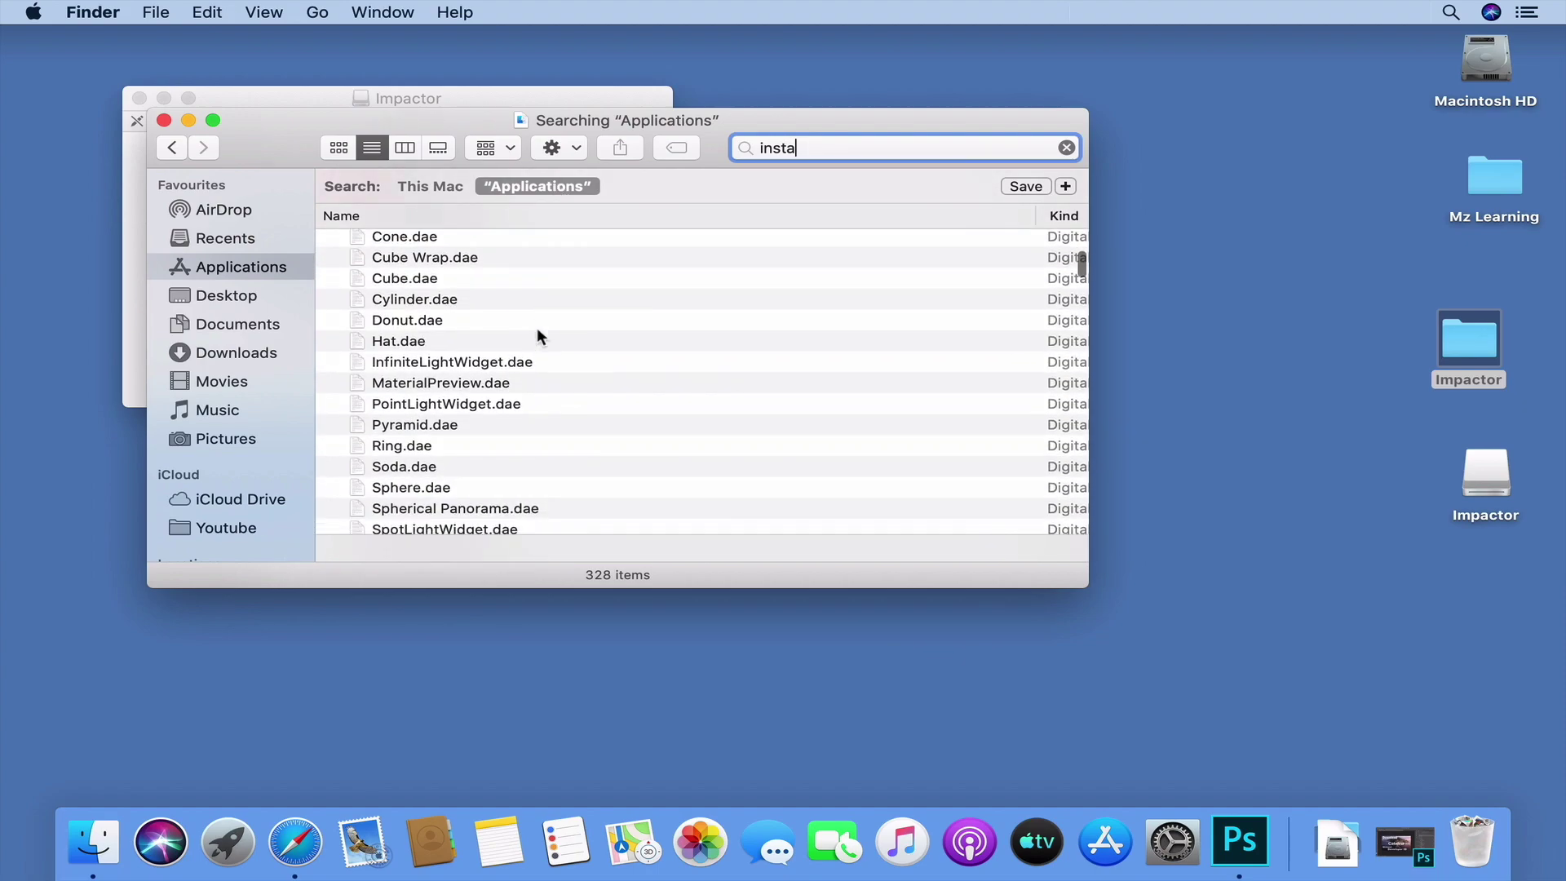
pyautogui.scroll(-15, 537, 335)
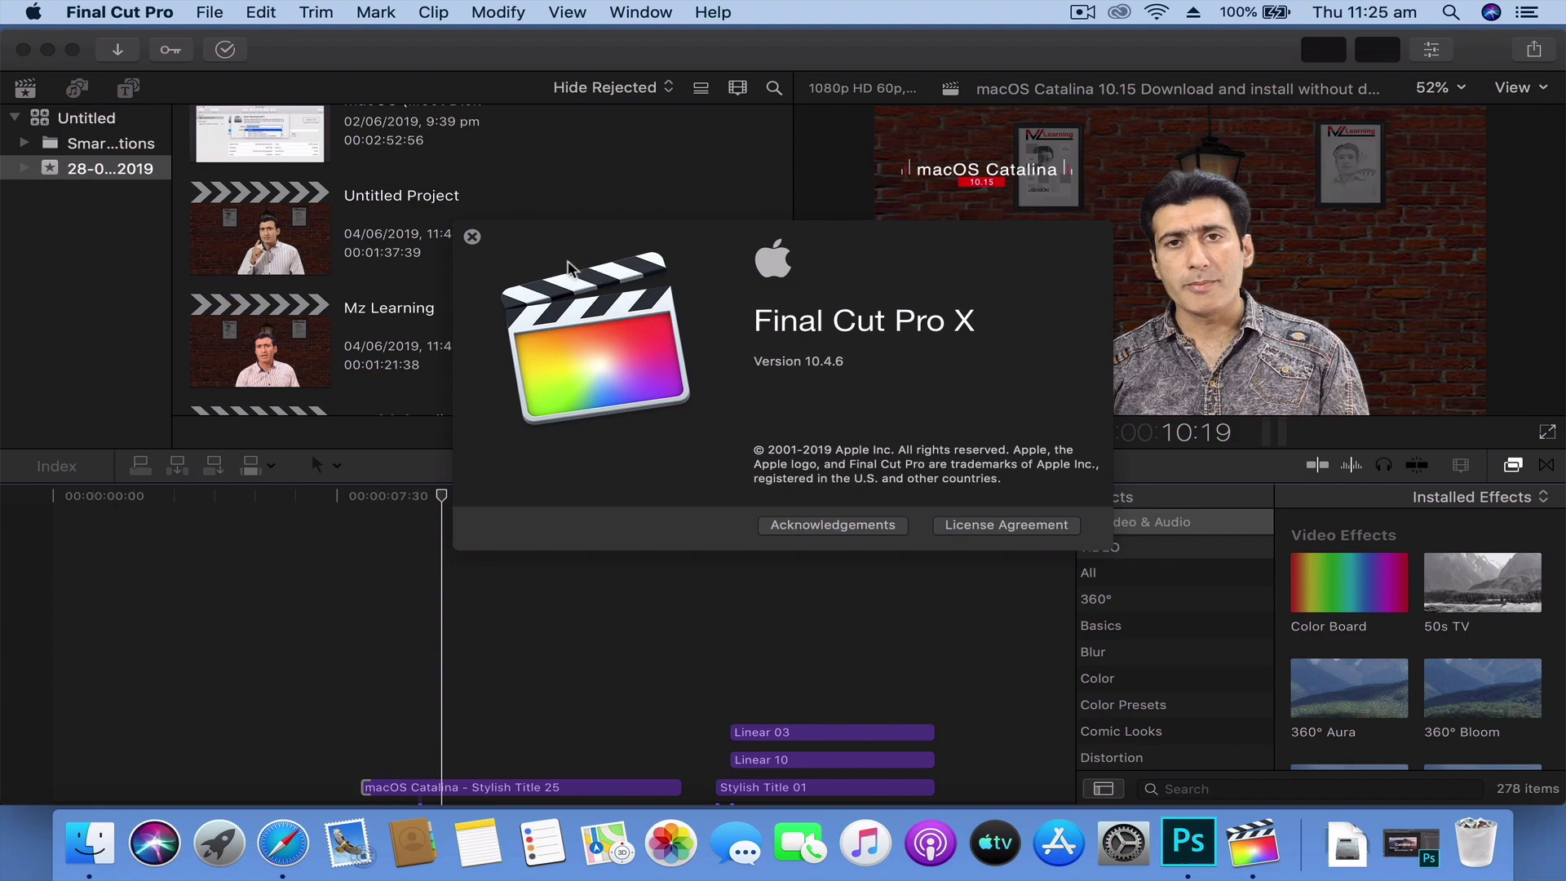
# Close the Final Cut Pro X version window and start creating a new project.
pyautogui.click(473, 237)
pyautogui.click(218, 14)
pyautogui.moveTo(229, 36)
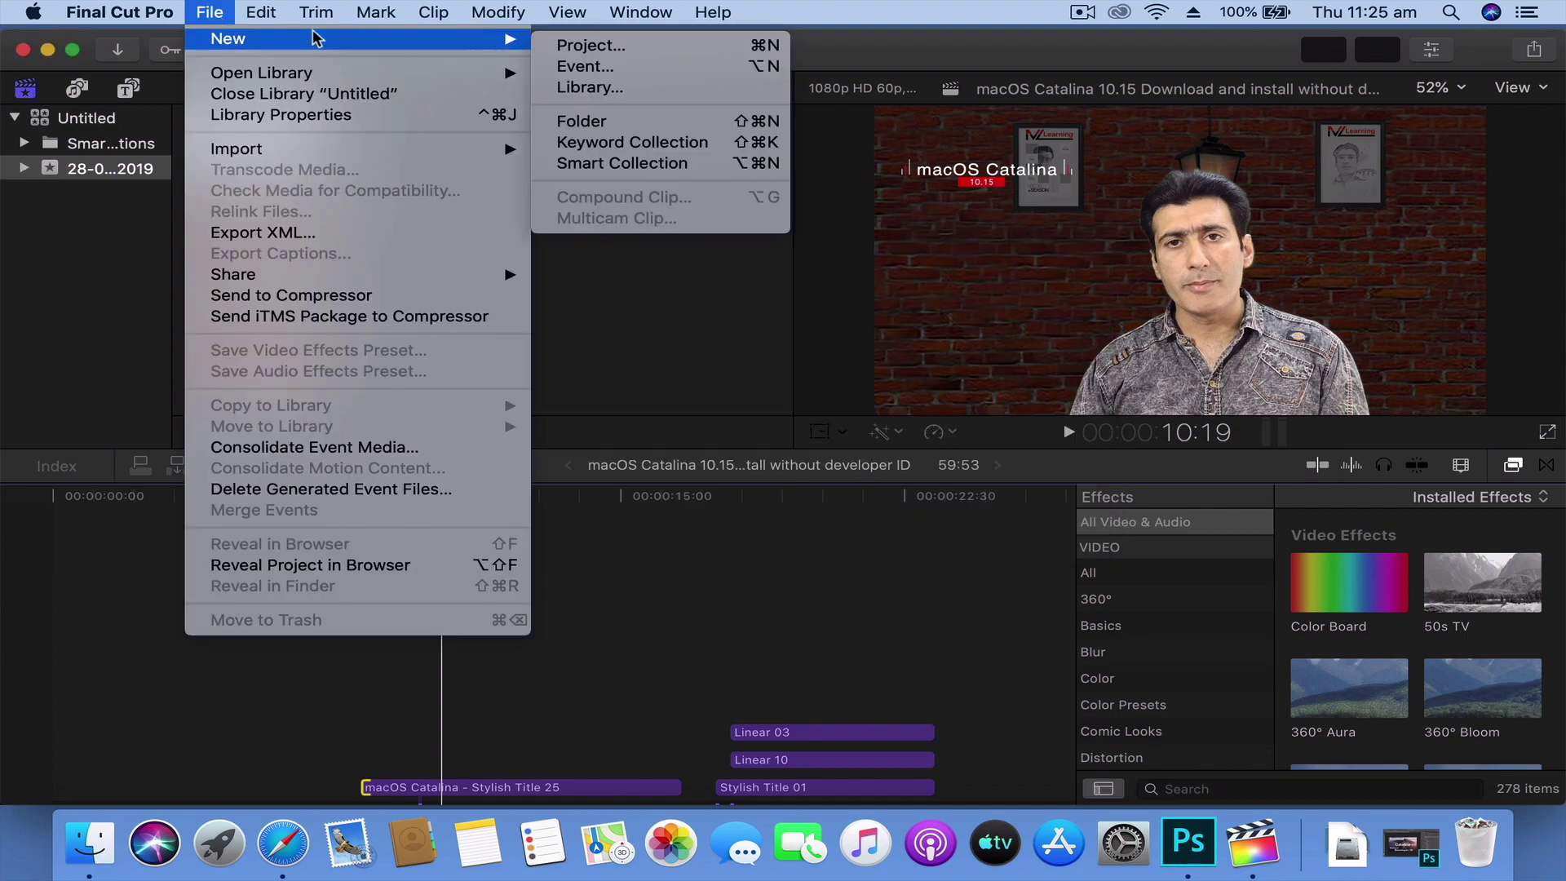
pyautogui.click(562, 47)
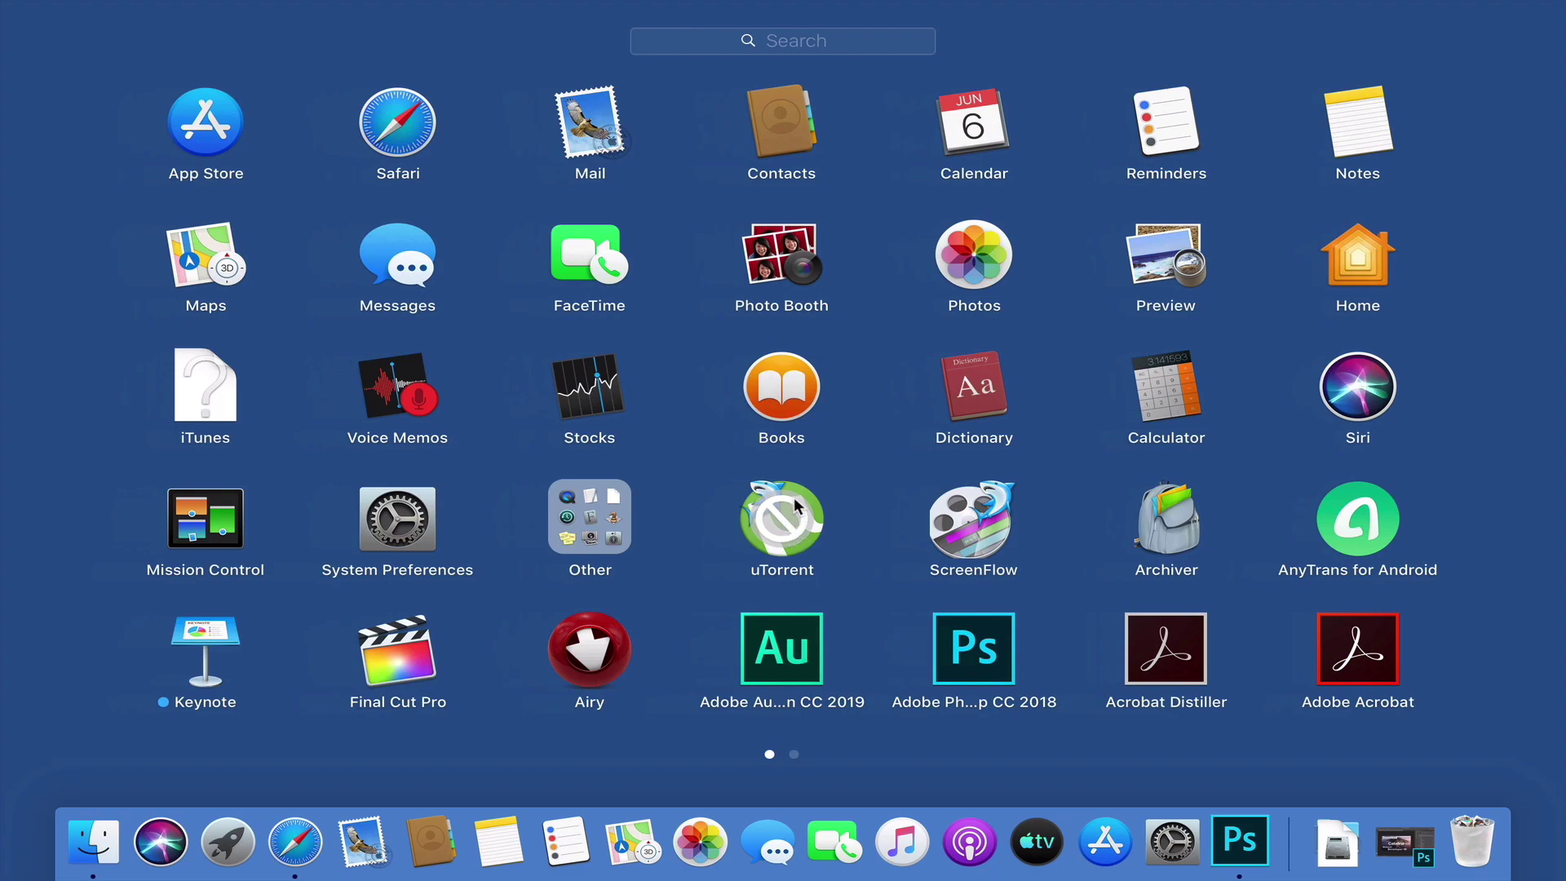
# Try to open Dashboard from the Other folder in Launchpad and return to the app overview.
pyautogui.click(617, 519)
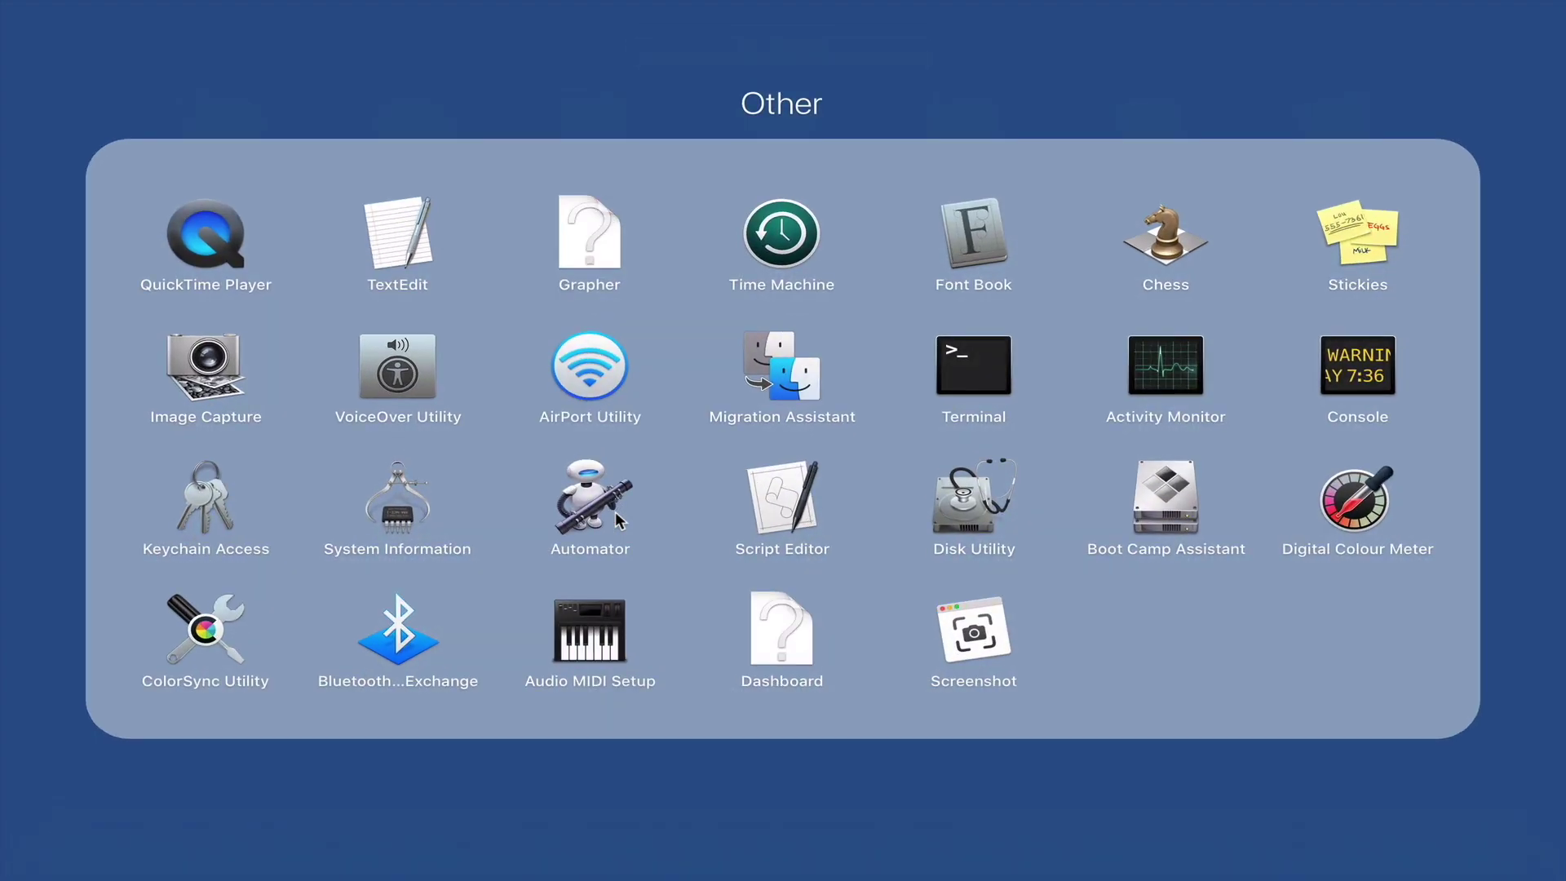
pyautogui.click(781, 640)
pyautogui.press('F4')
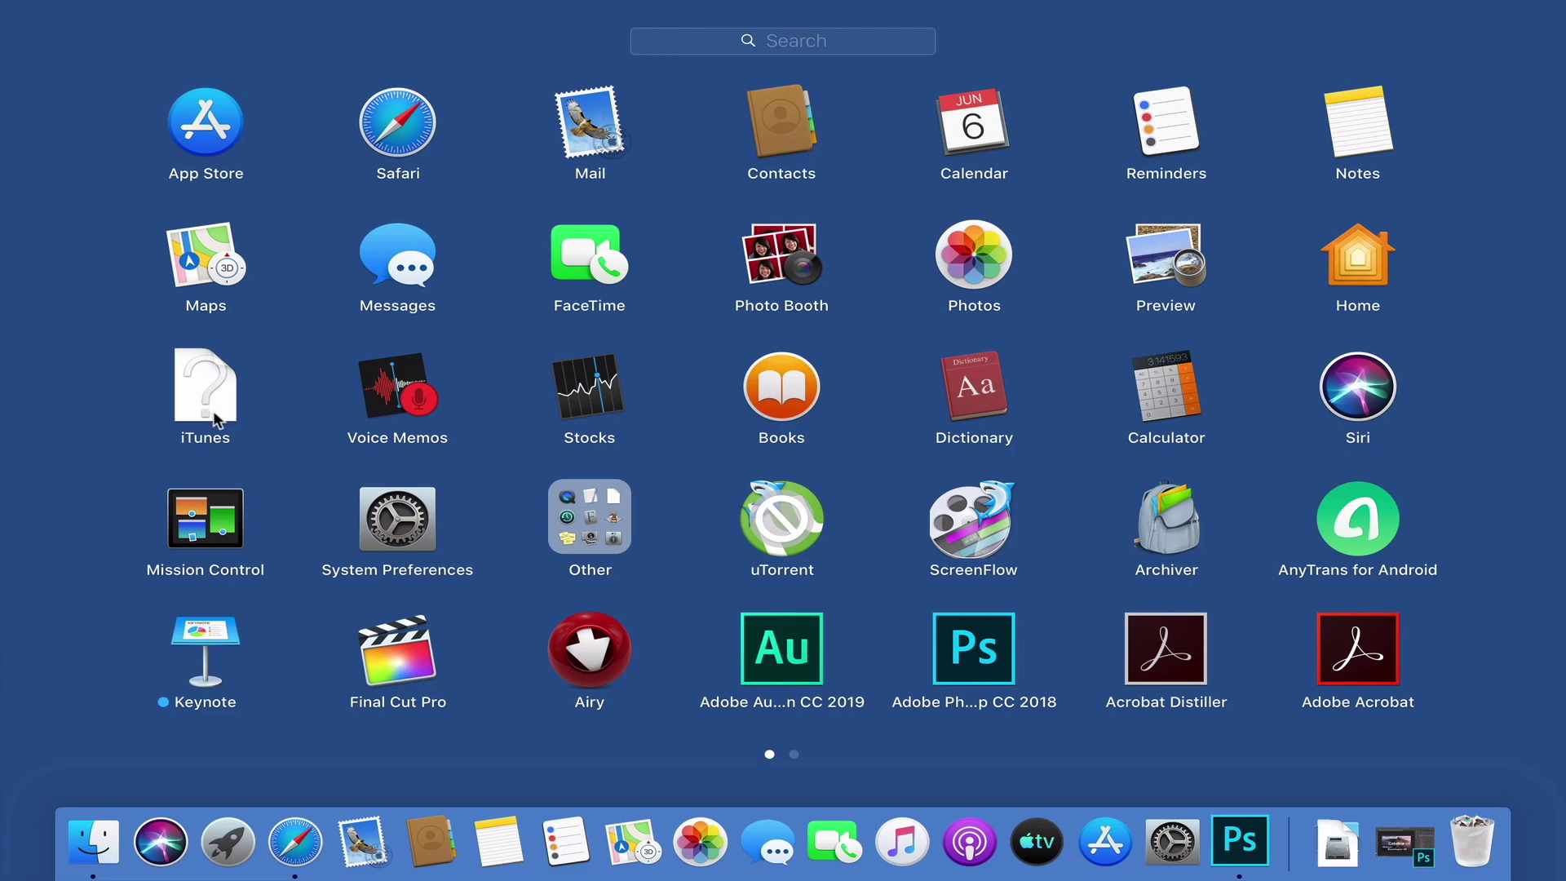
# In Finder's Music folder, examine the contents of iTunes and iTunes Media, and open the inner Music folder.
pyautogui.click(109, 836)
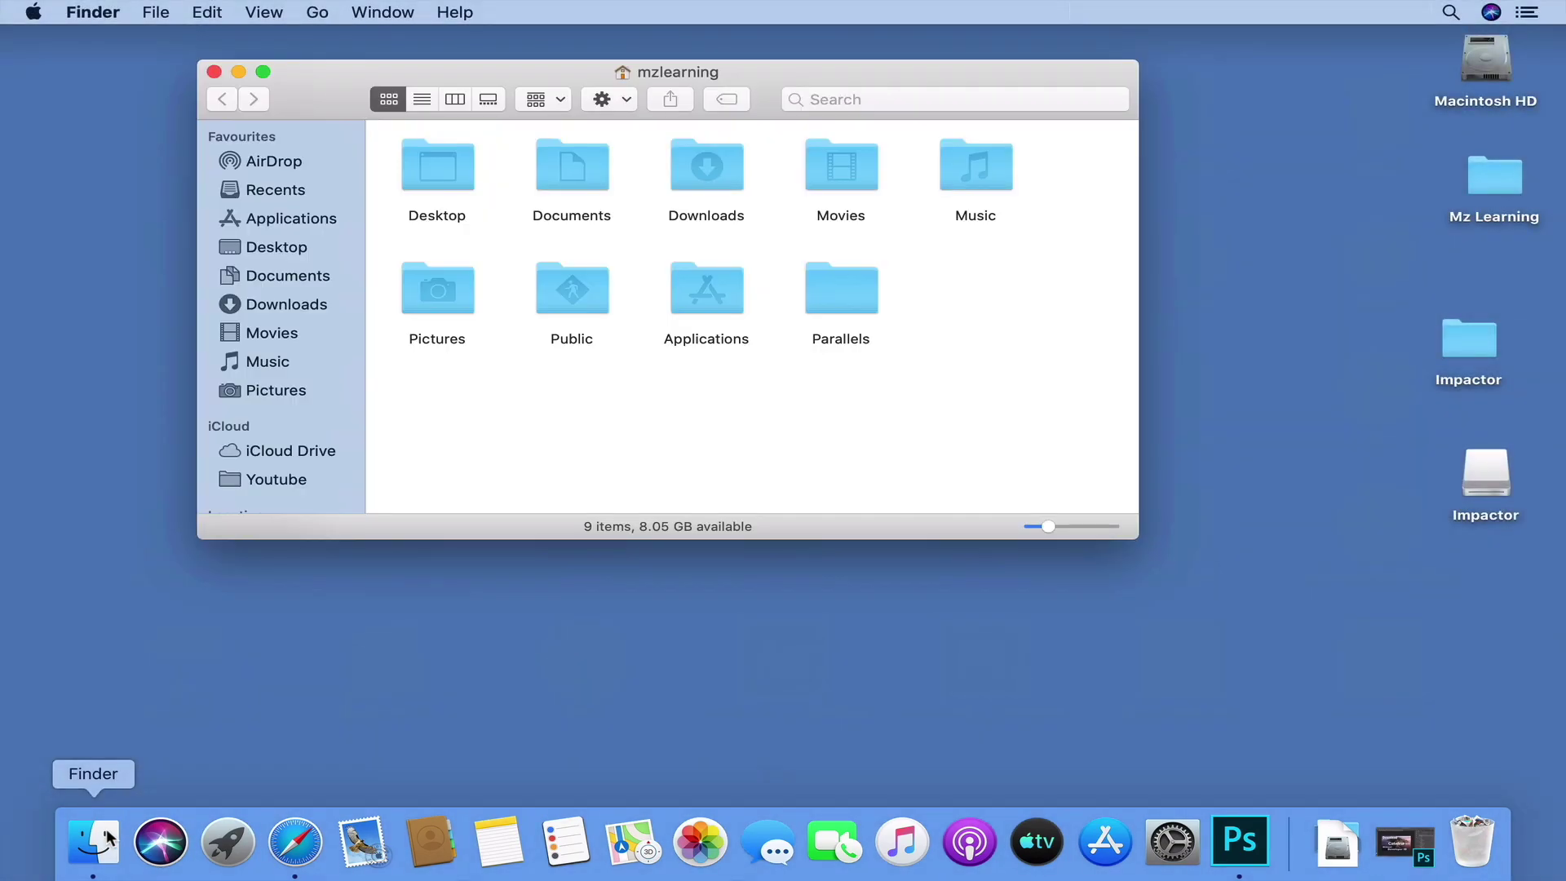
pyautogui.click(263, 362)
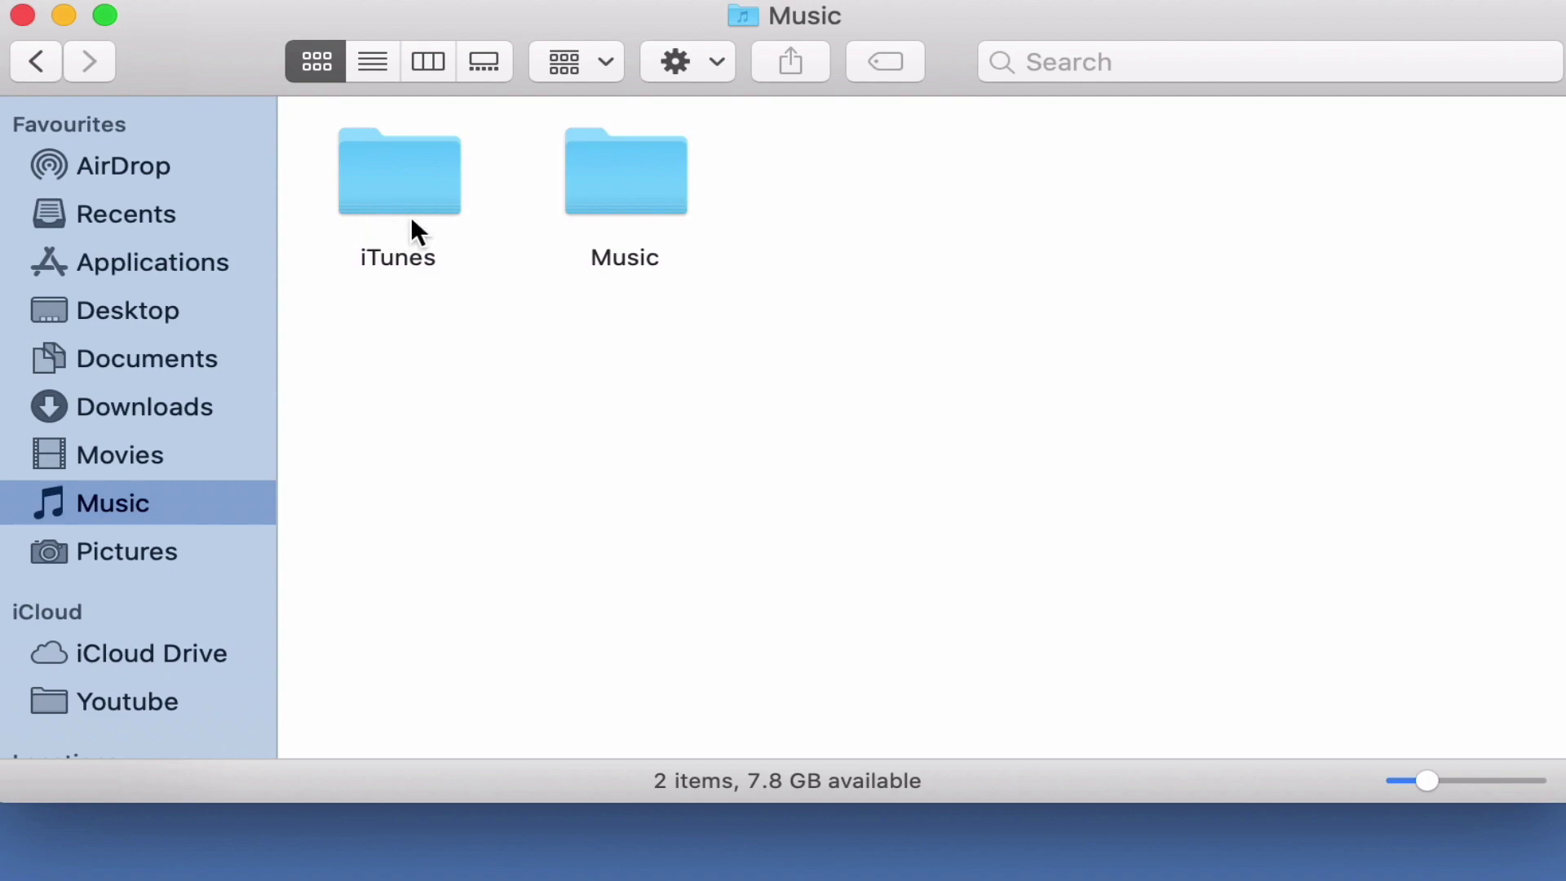
pyautogui.doubleClick(402, 186)
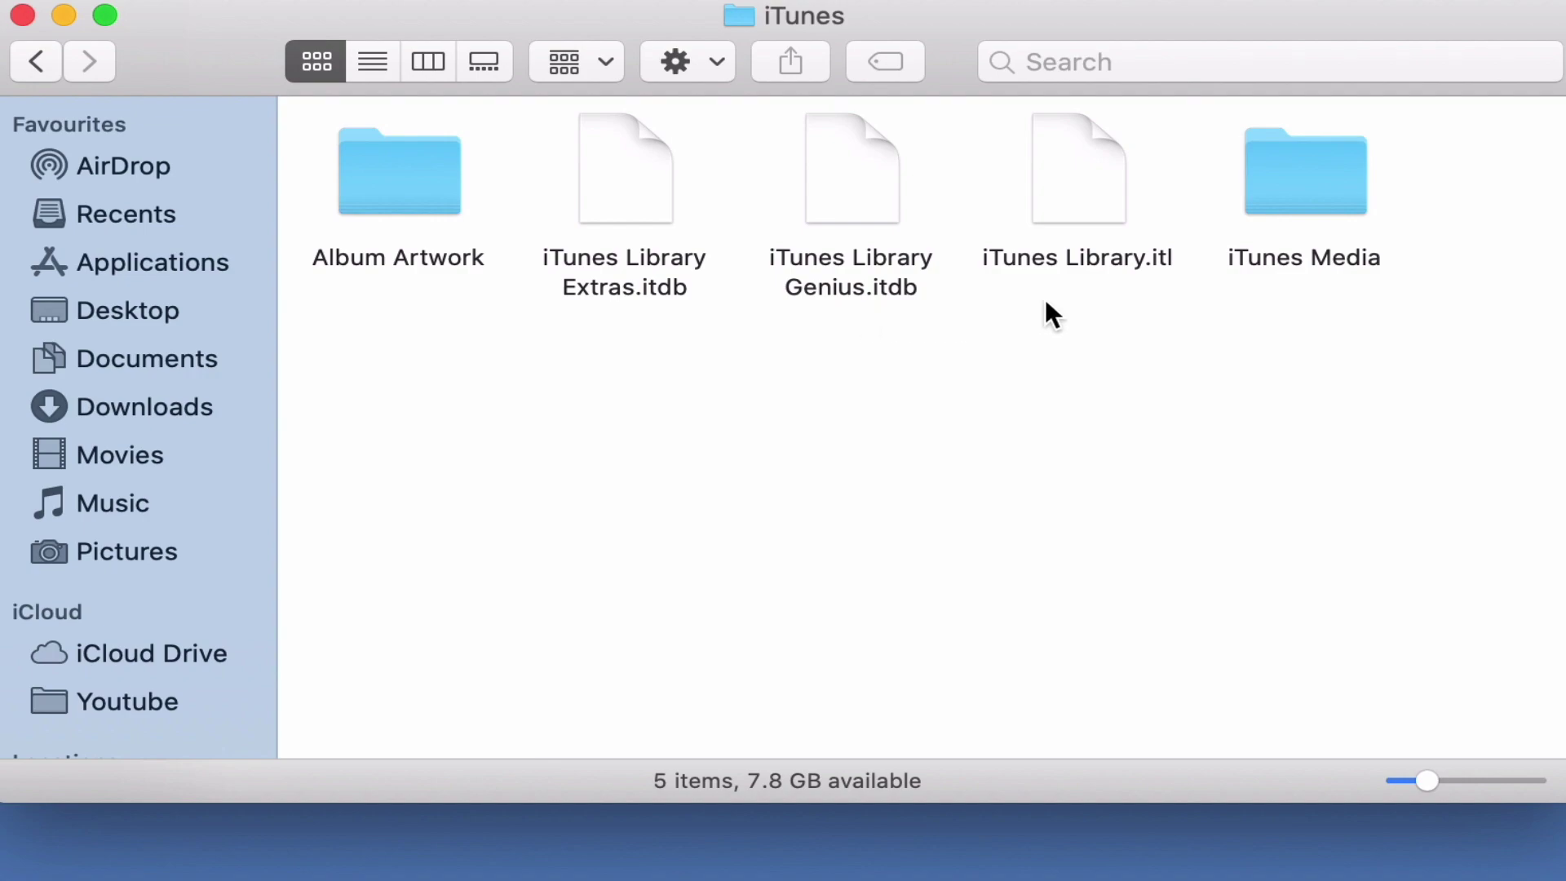
pyautogui.doubleClick(1296, 211)
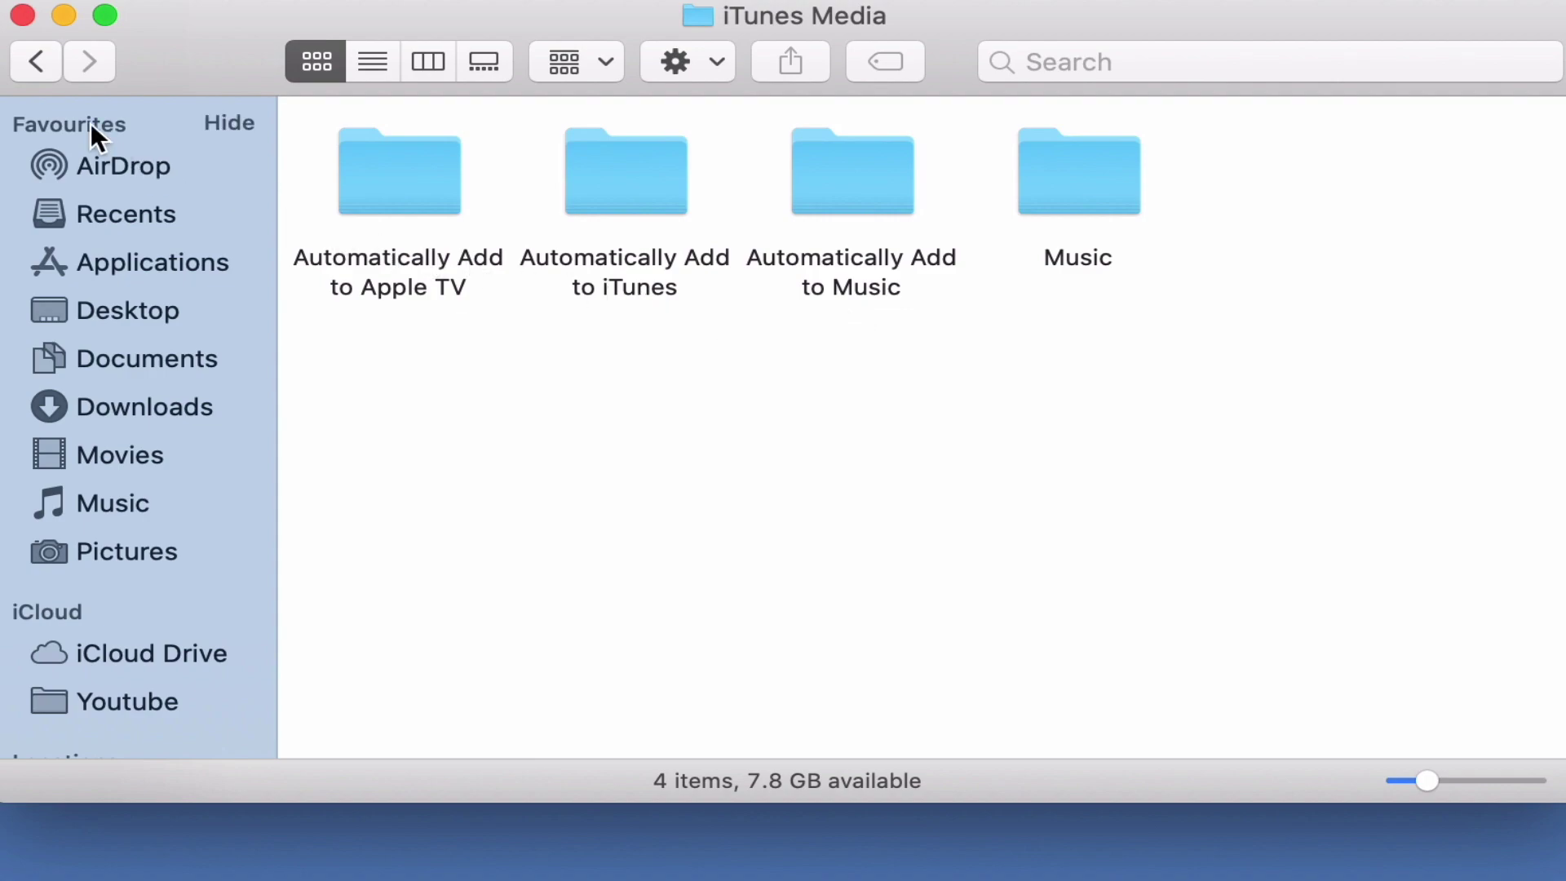
pyautogui.click(34, 69)
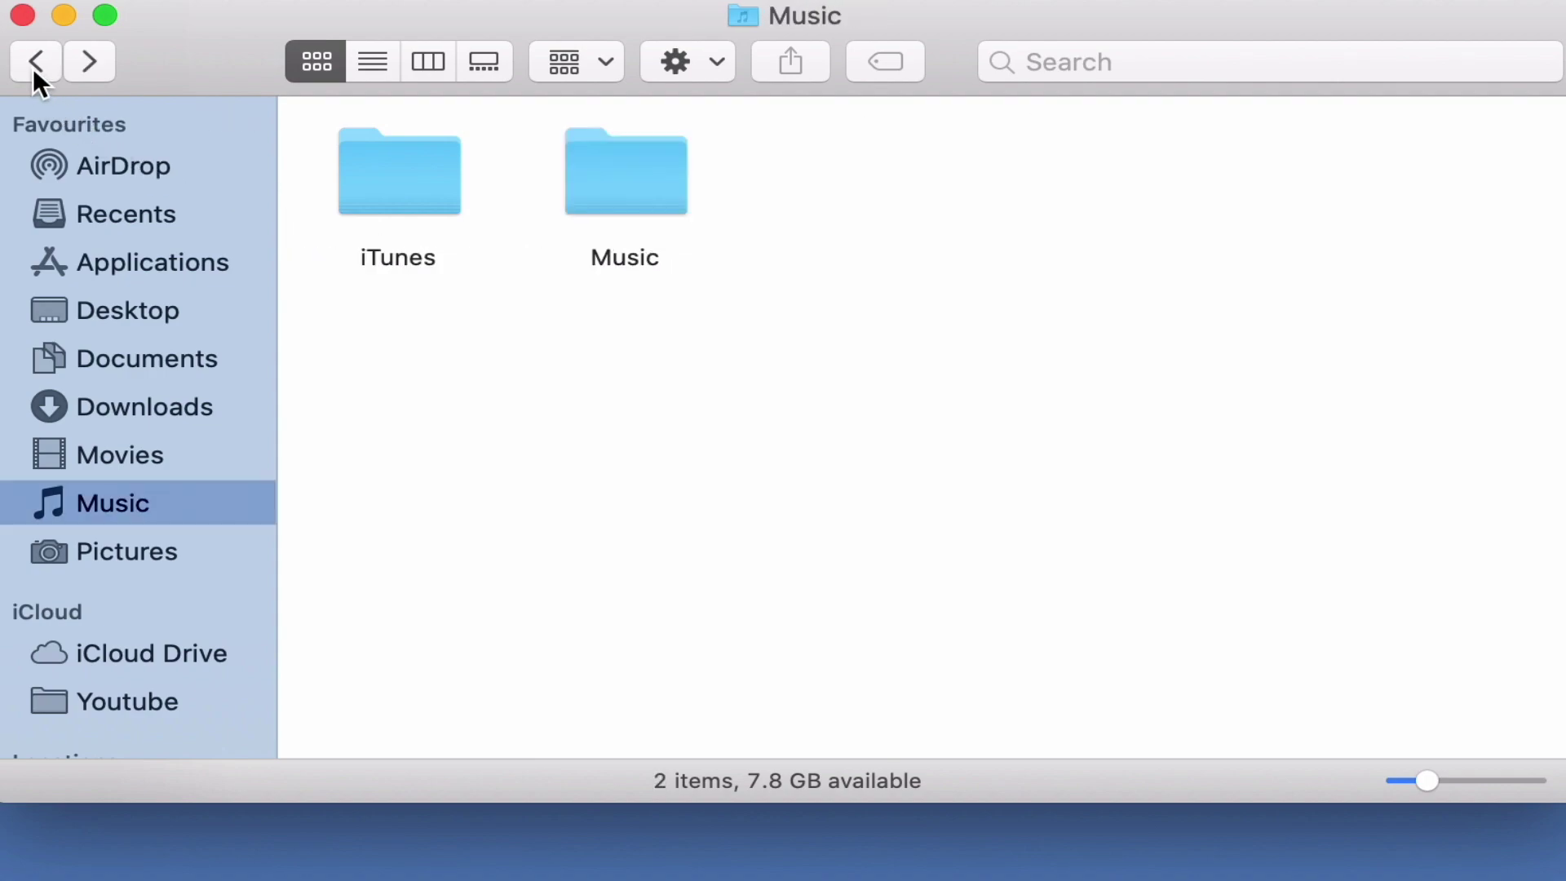
pyautogui.doubleClick(617, 208)
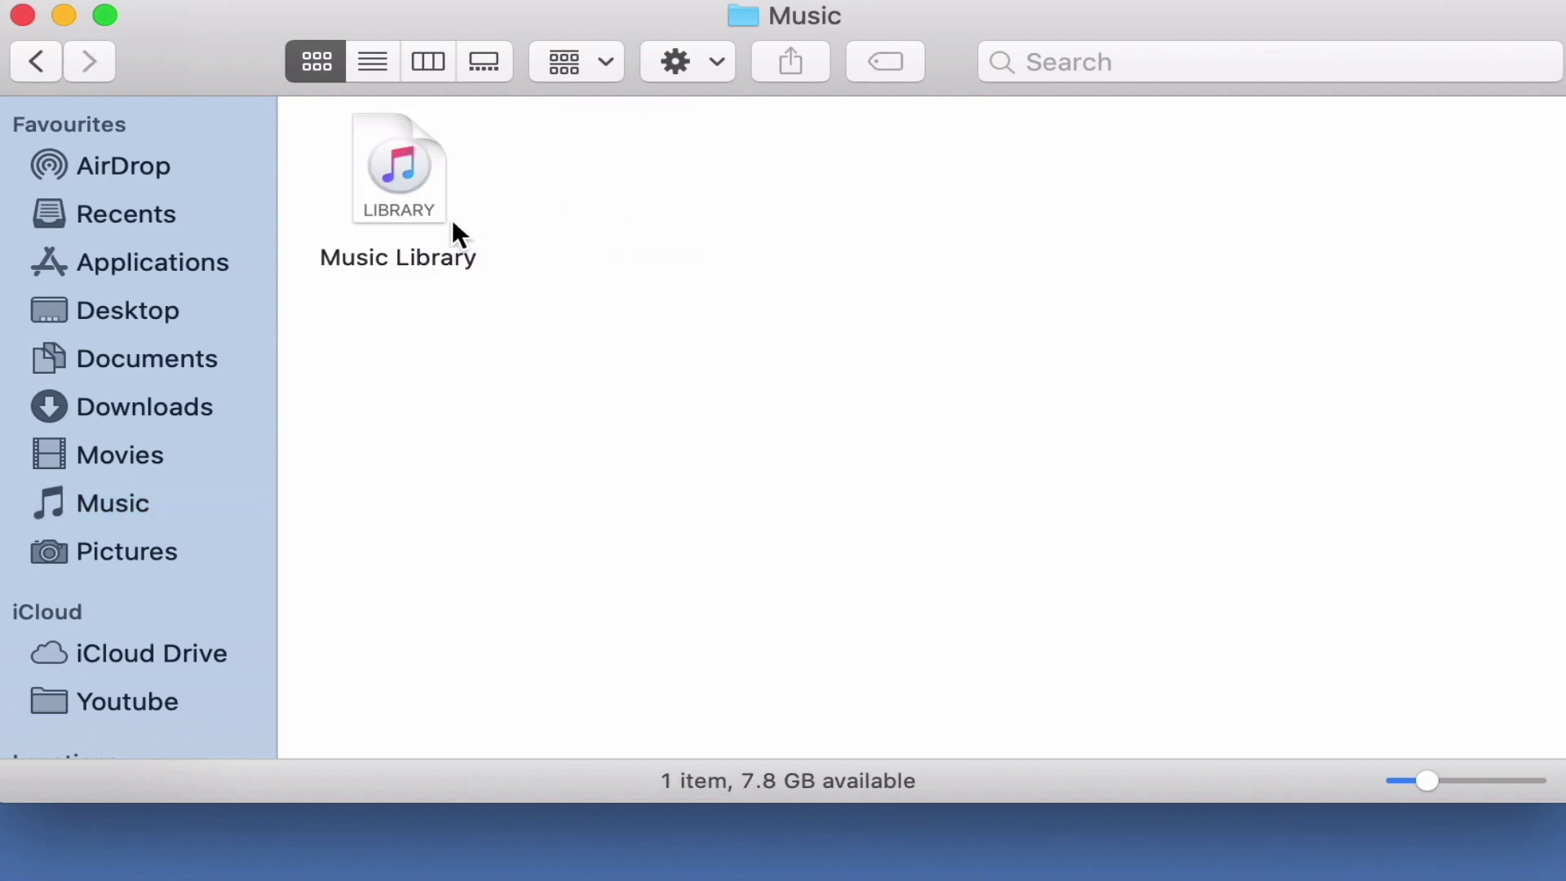